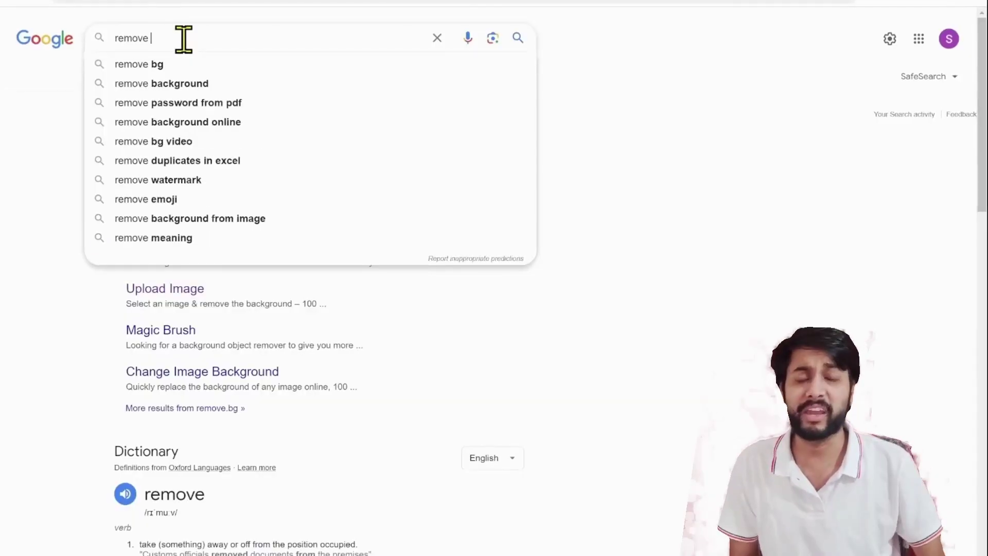
Search Google for 'background from video' and open the Unscreen result in a new tab
{"action": "type", "text": "back"}
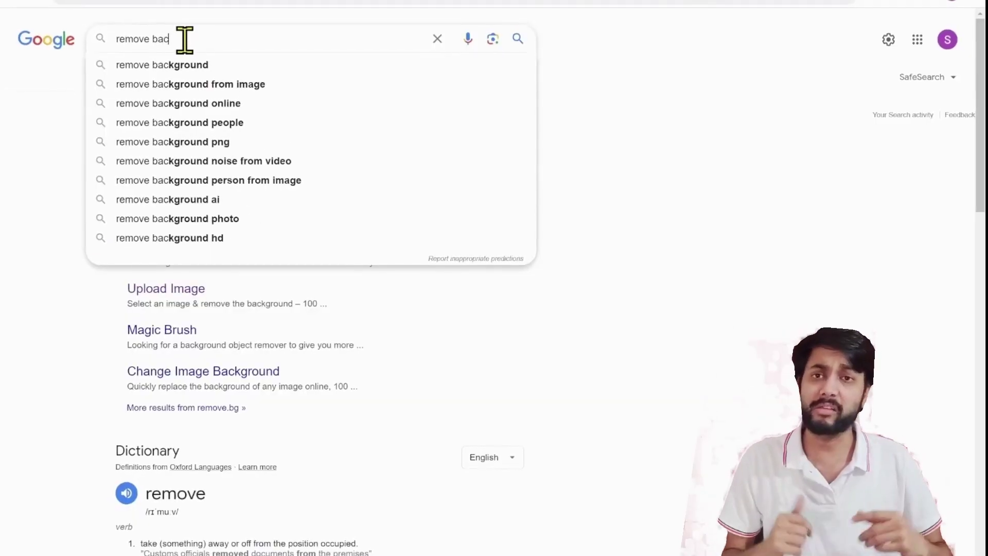
{"action": "type", "text": "g"}
{"action": "type", "text": "r"}
{"action": "type", "text": "ound fro"}
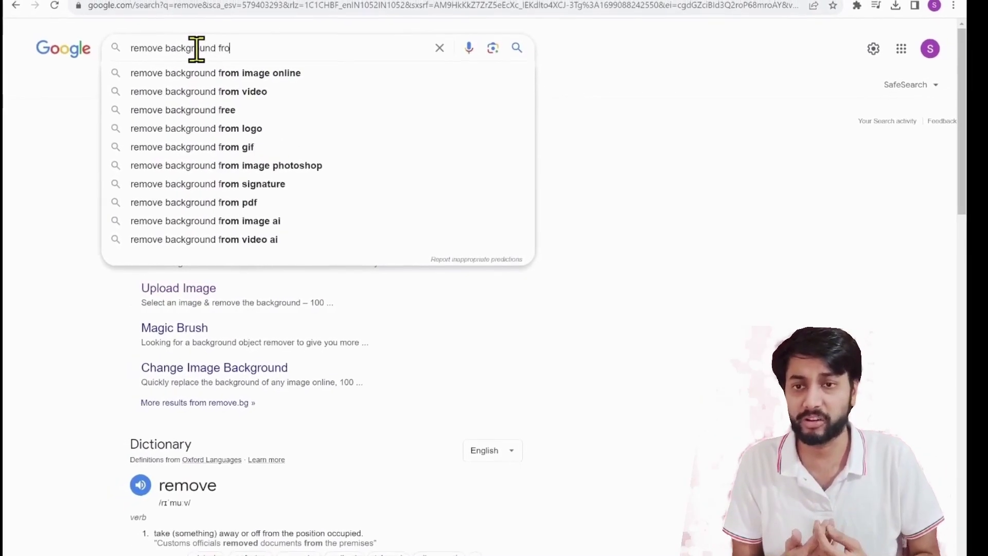
{"action": "type", "text": "m video"}
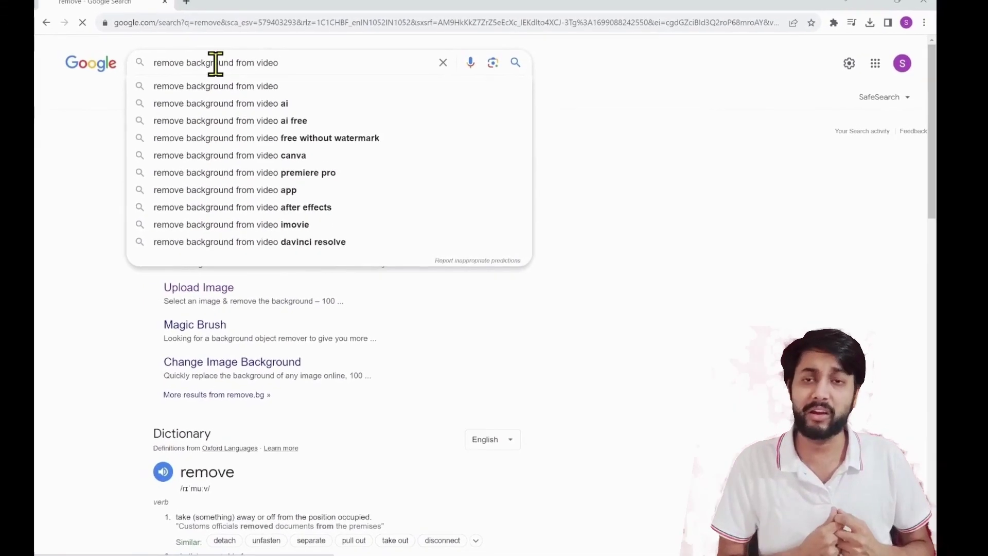
{"action": "key", "text": "Return"}
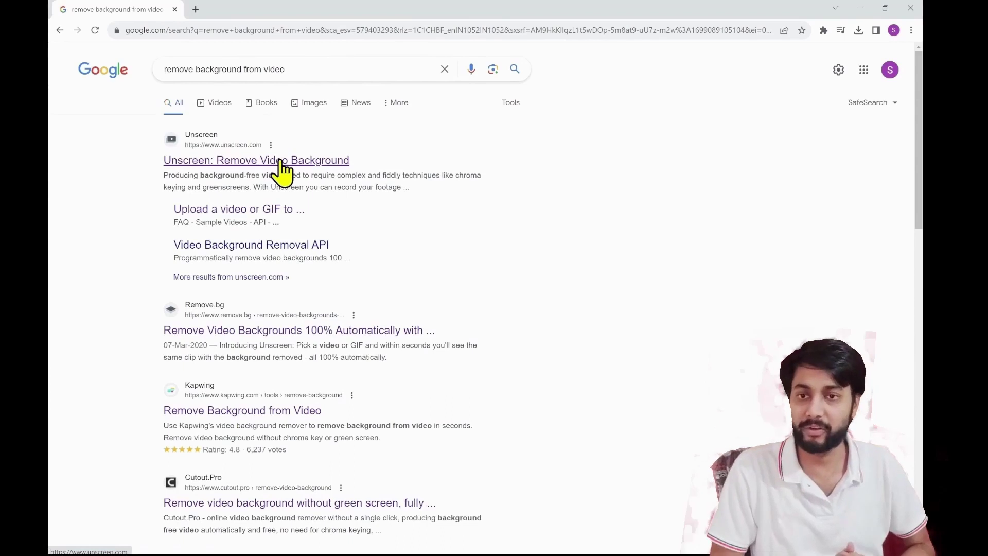
{"action": "right_click", "coordinate": [281, 162]}
{"action": "left_click", "coordinate": [289, 166]}
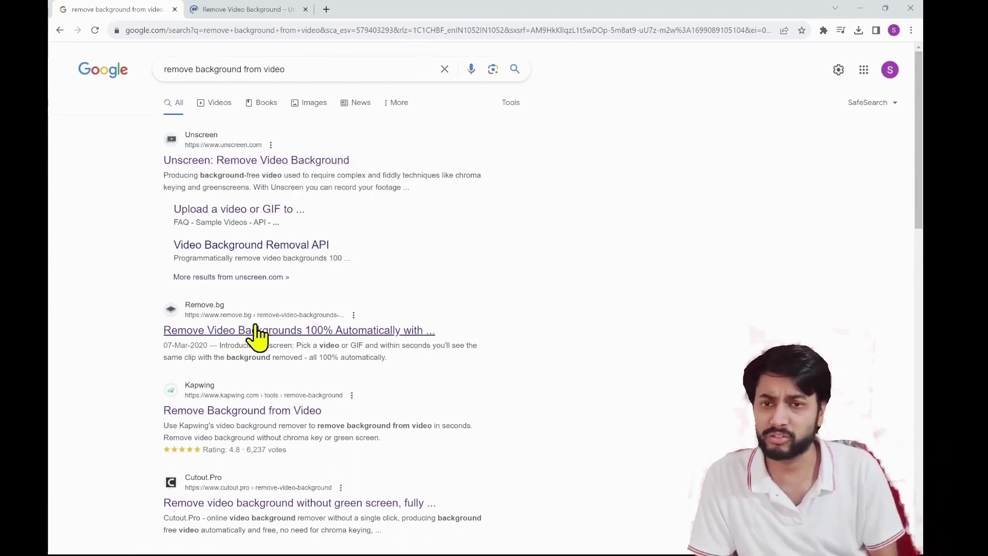
Open the Kapwing and Cutout.Pro results in new tabs, then go to the Unscreen page
{"action": "right_click", "coordinate": [270, 409]}
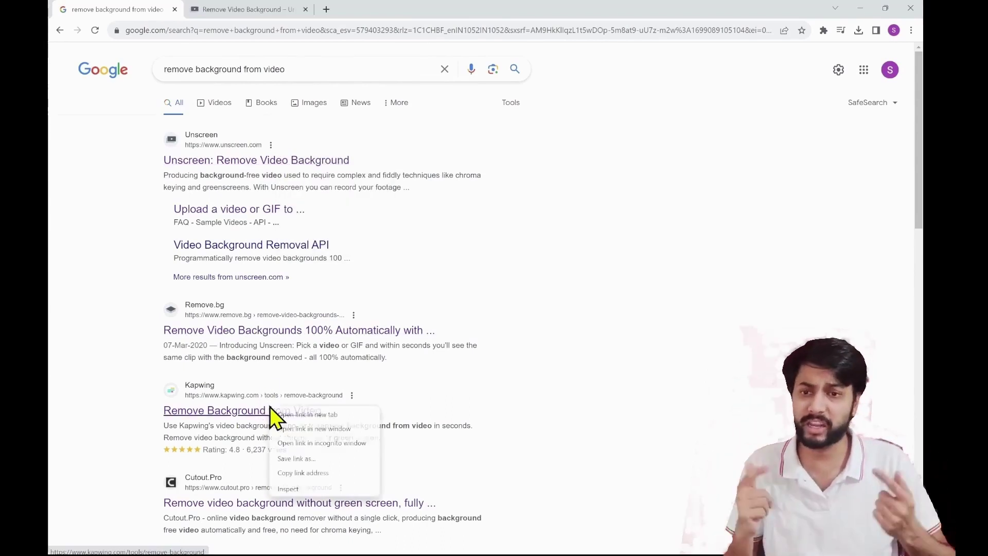
{"action": "left_click", "coordinate": [285, 414]}
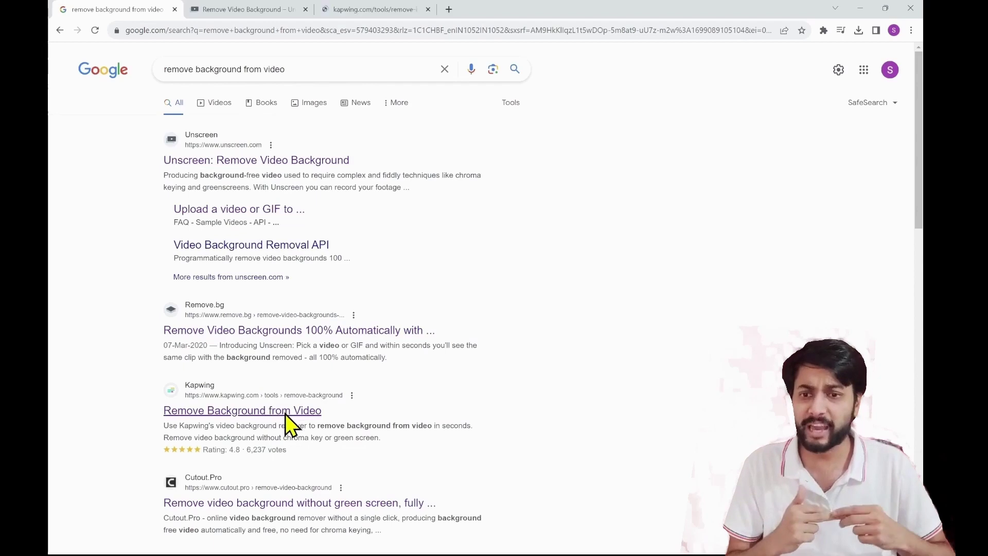
{"action": "right_click", "coordinate": [294, 502]}
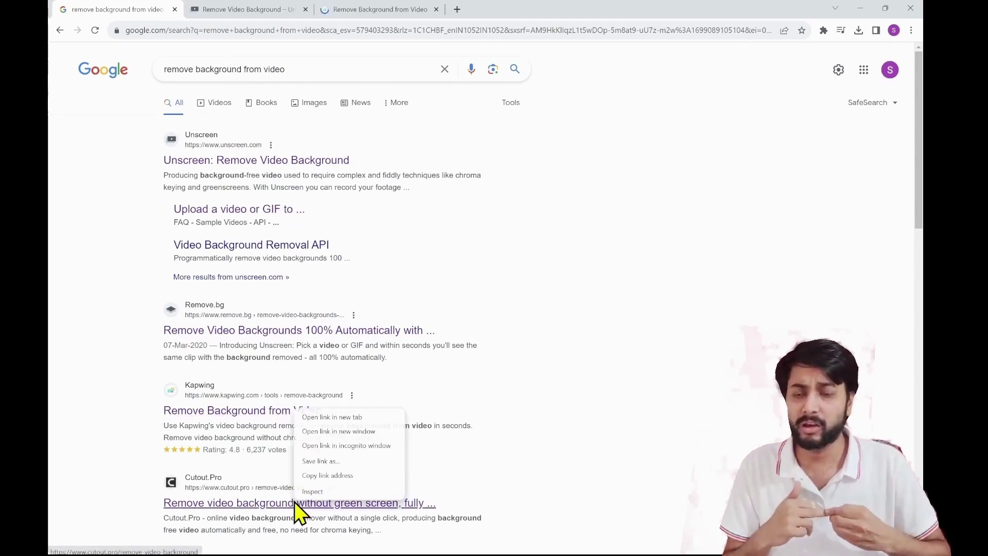
{"action": "left_click", "coordinate": [318, 418]}
{"action": "scroll", "coordinate": [365, 187], "scroll_direction": "down", "scroll_amount": 1}
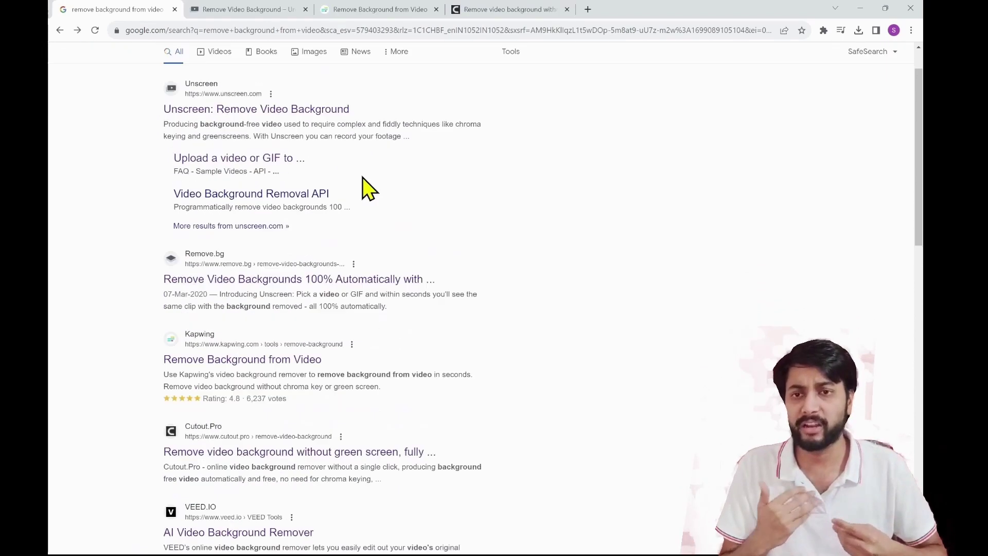
{"action": "left_click", "coordinate": [228, 5]}
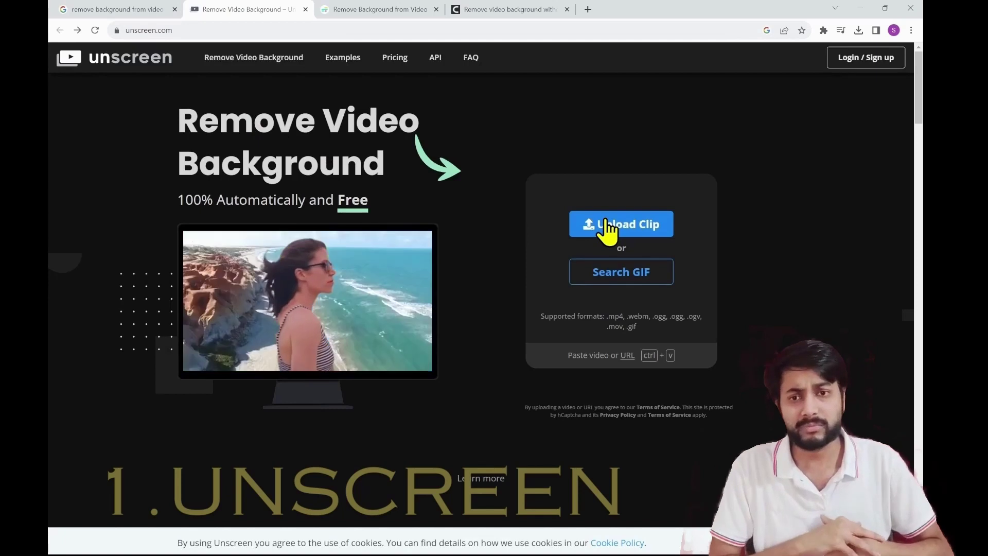
Upload the frontVideo1_00000665 clip to Unscreen for background removal
{"action": "left_click", "coordinate": [607, 226]}
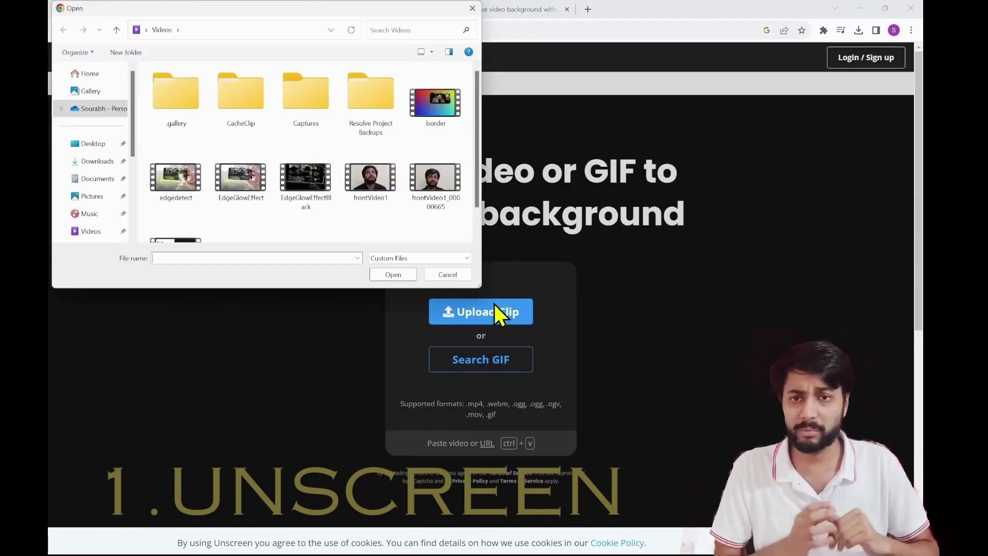
{"action": "left_click", "coordinate": [444, 180]}
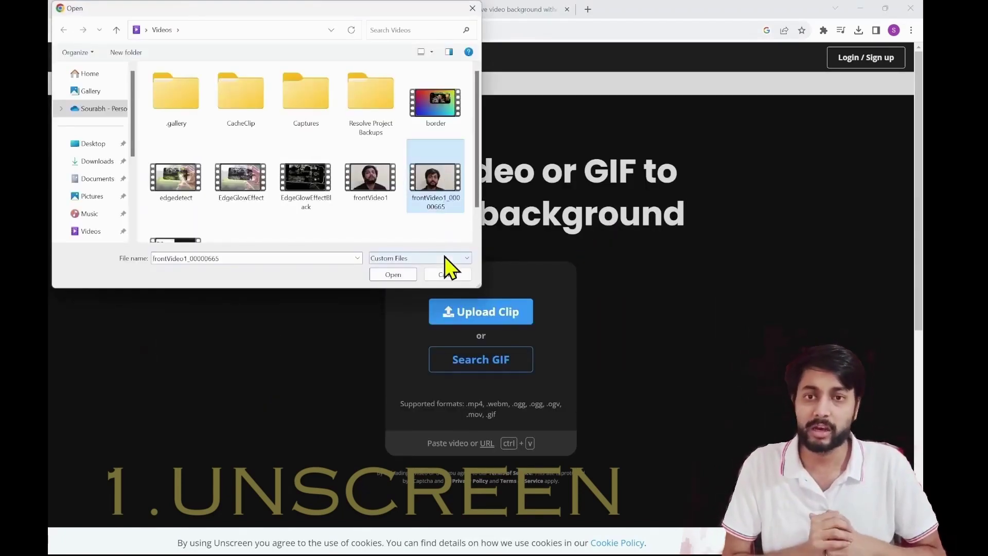
{"action": "left_click", "coordinate": [397, 270]}
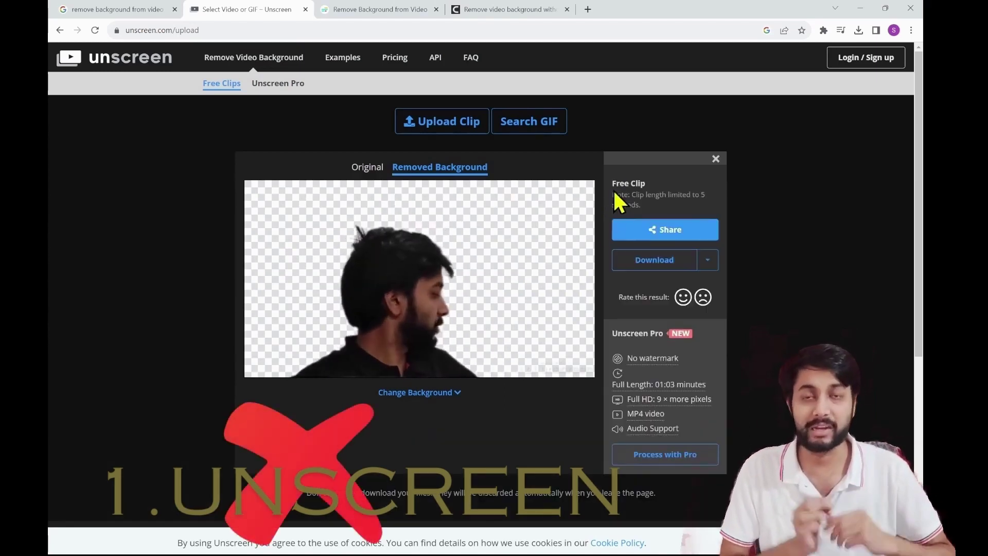
Highlight the free clip's 5-second limit note and view Unscreen's pricing plans
{"action": "left_click_drag", "start_coordinate": [612, 182], "coordinate": [659, 214]}
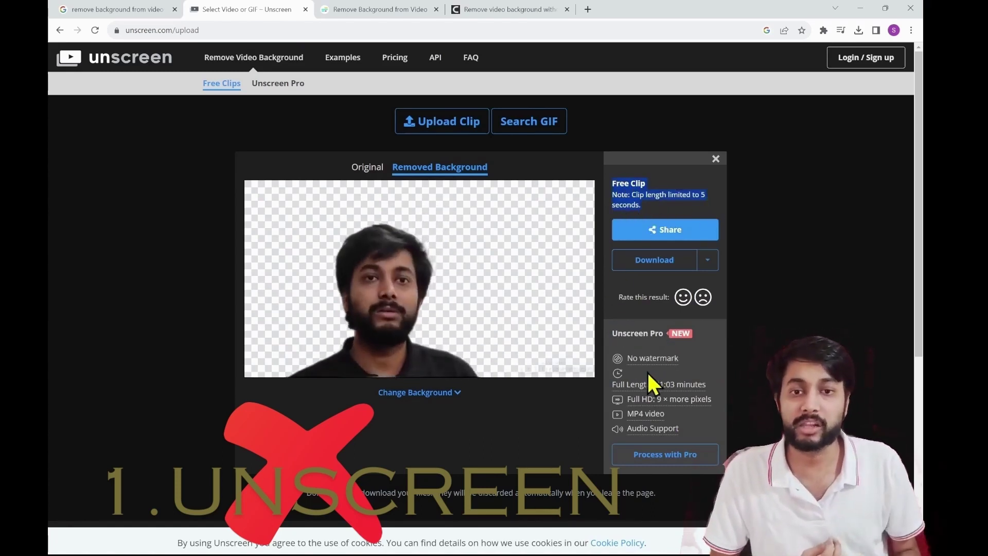
{"action": "mouse_move", "coordinate": [654, 399]}
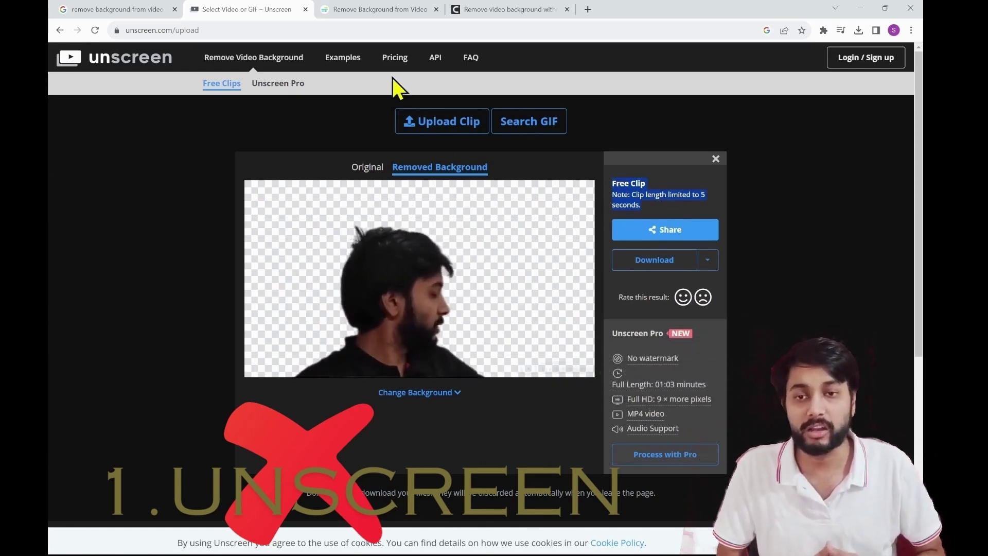
{"action": "left_click", "coordinate": [394, 61]}
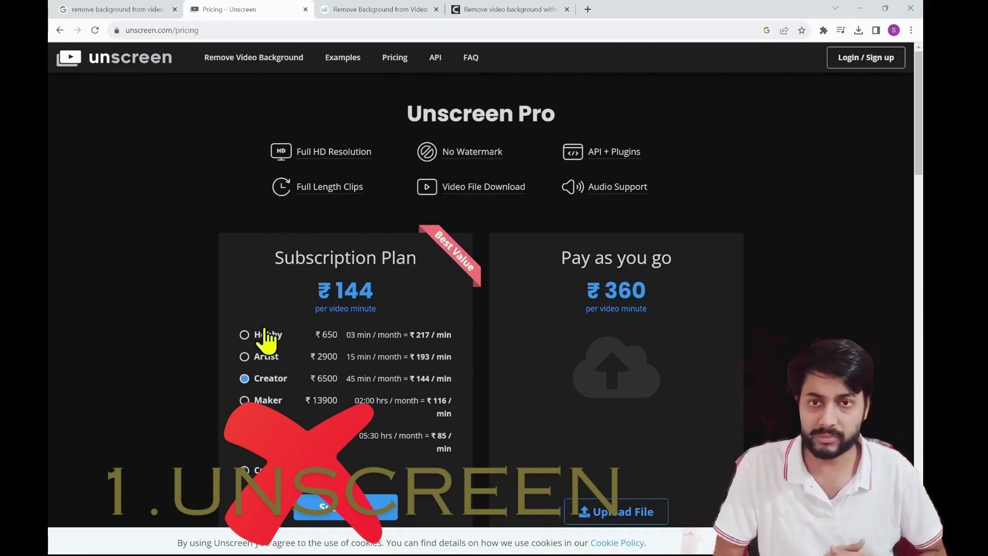
Start Kapwing's remove-background project and upload frontVideo1_00000665 to its timeline
{"action": "left_click", "coordinate": [357, 11]}
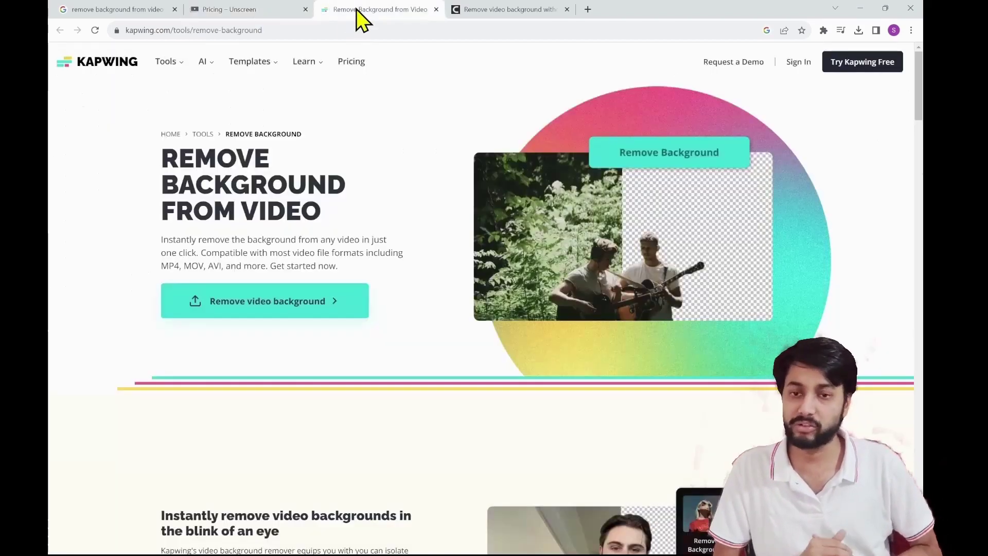
{"action": "left_click", "coordinate": [284, 304]}
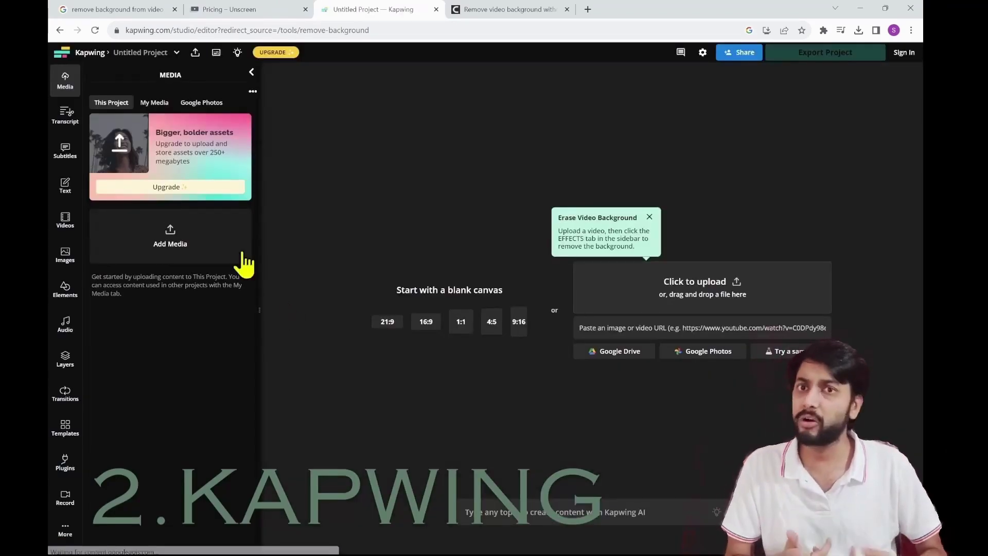
{"action": "left_click", "coordinate": [169, 240]}
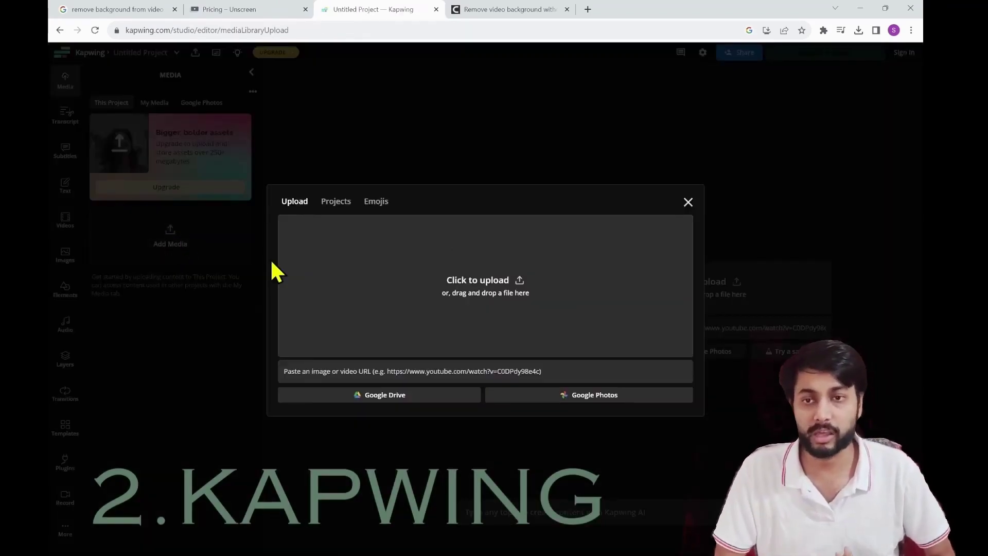
{"action": "left_click", "coordinate": [392, 281]}
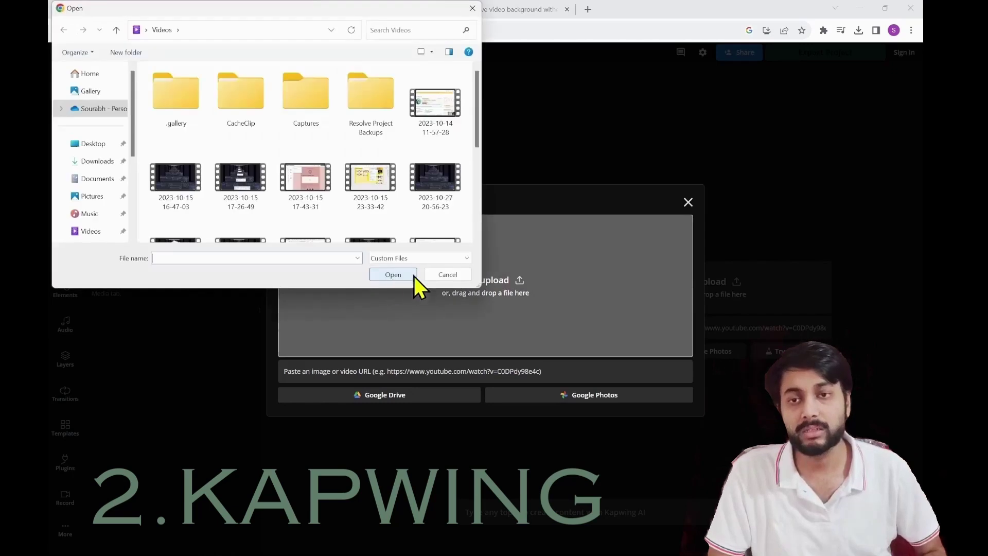
{"action": "scroll", "coordinate": [478, 224], "scroll_direction": "down", "scroll_amount": 5}
{"action": "scroll", "coordinate": [478, 223], "scroll_direction": "down", "scroll_amount": 3}
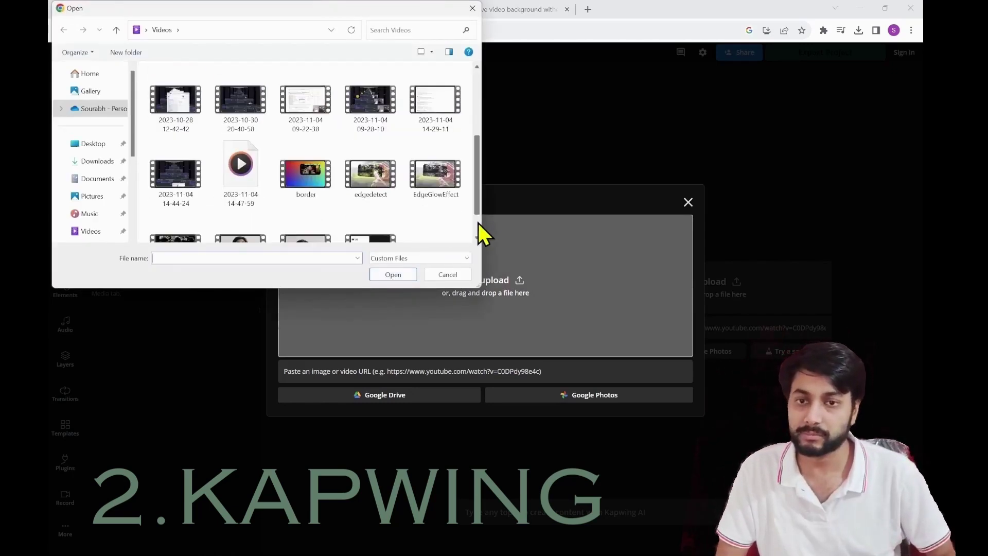
{"action": "scroll", "coordinate": [477, 224], "scroll_direction": "down", "scroll_amount": 2}
{"action": "left_click", "coordinate": [299, 211]}
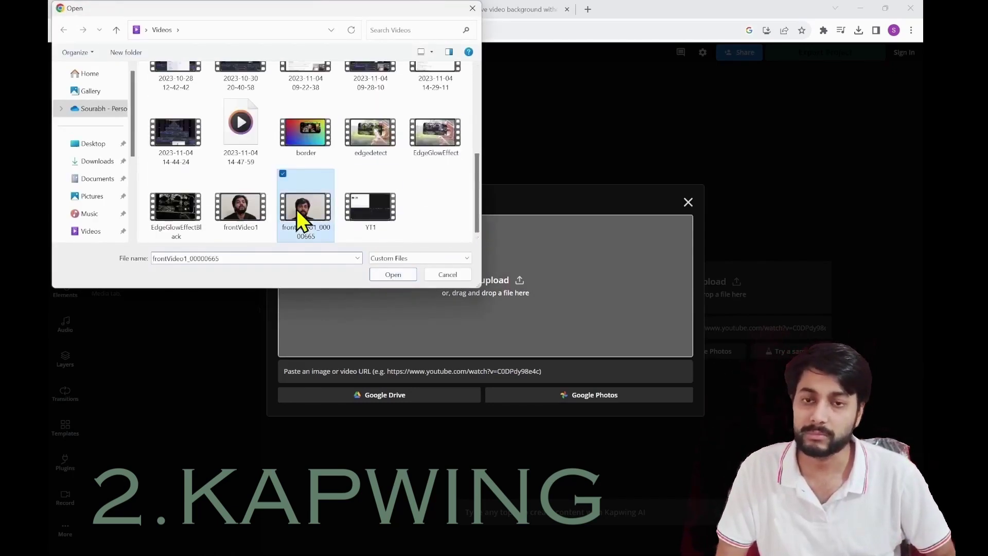
{"action": "left_click", "coordinate": [400, 273]}
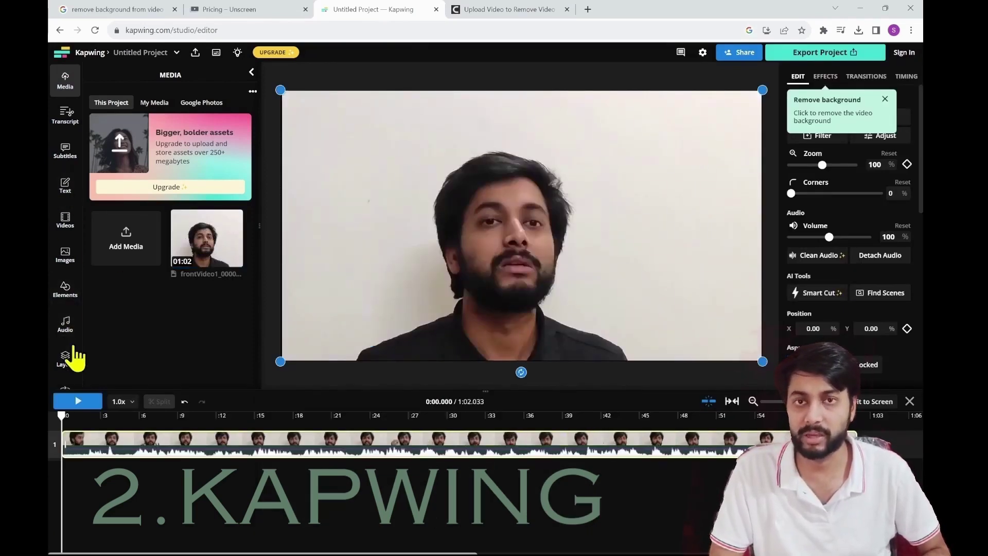
Apply Kapwing's Remove Background effect to the speaker clip and attempt to upgrade for export
{"action": "scroll", "coordinate": [72, 360], "scroll_direction": "down", "scroll_amount": 2}
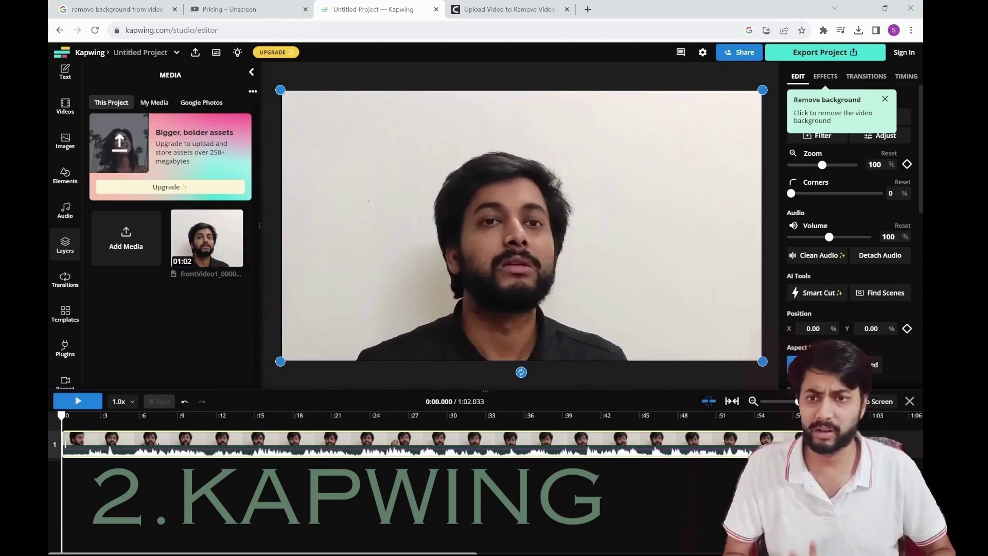
{"action": "scroll", "coordinate": [65, 221], "scroll_direction": "down", "scroll_amount": 2}
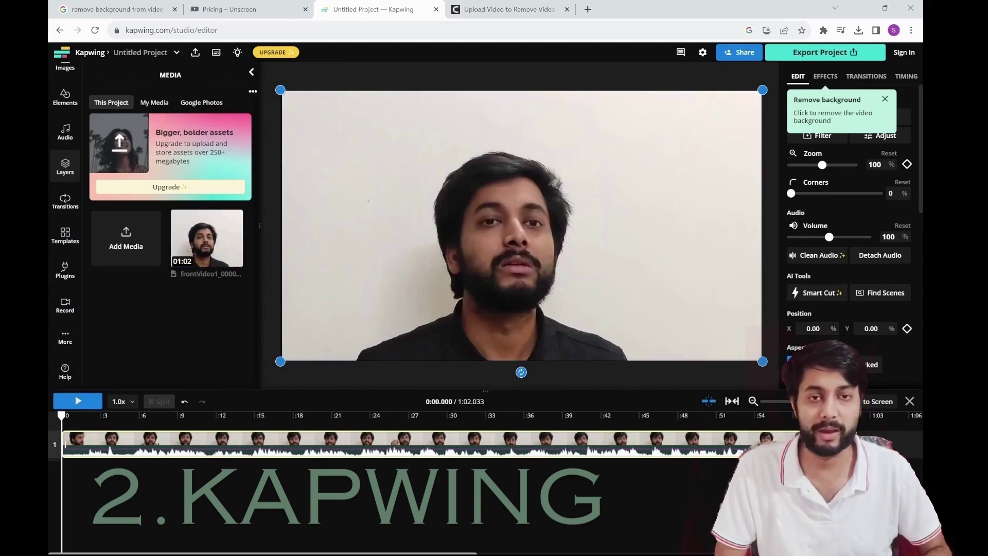
{"action": "left_click", "coordinate": [825, 77]}
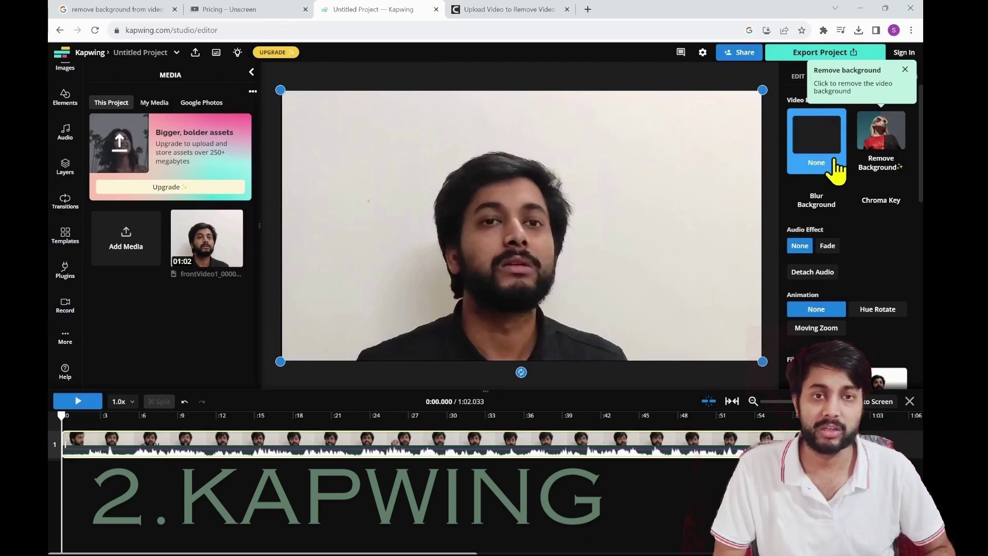
{"action": "left_click", "coordinate": [879, 146]}
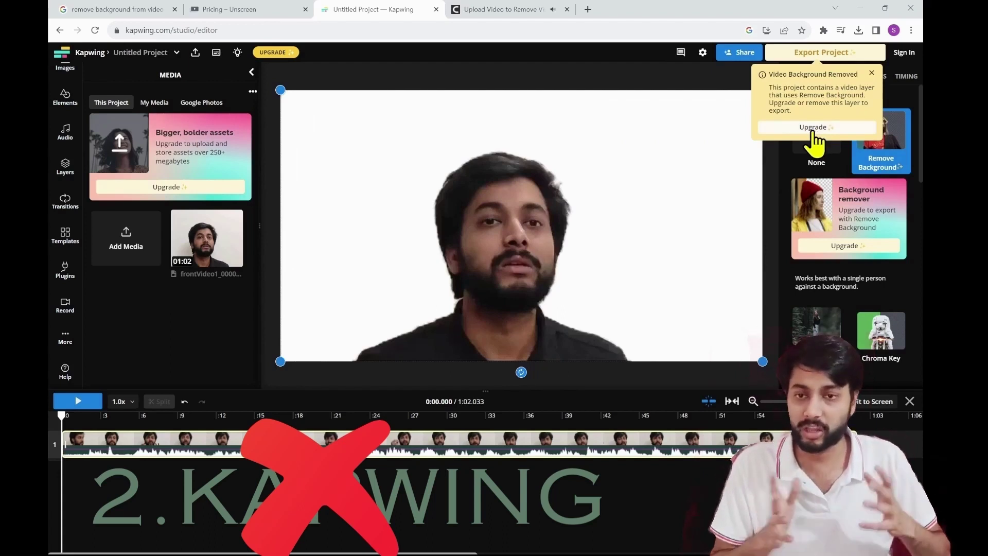
{"action": "left_click", "coordinate": [814, 130]}
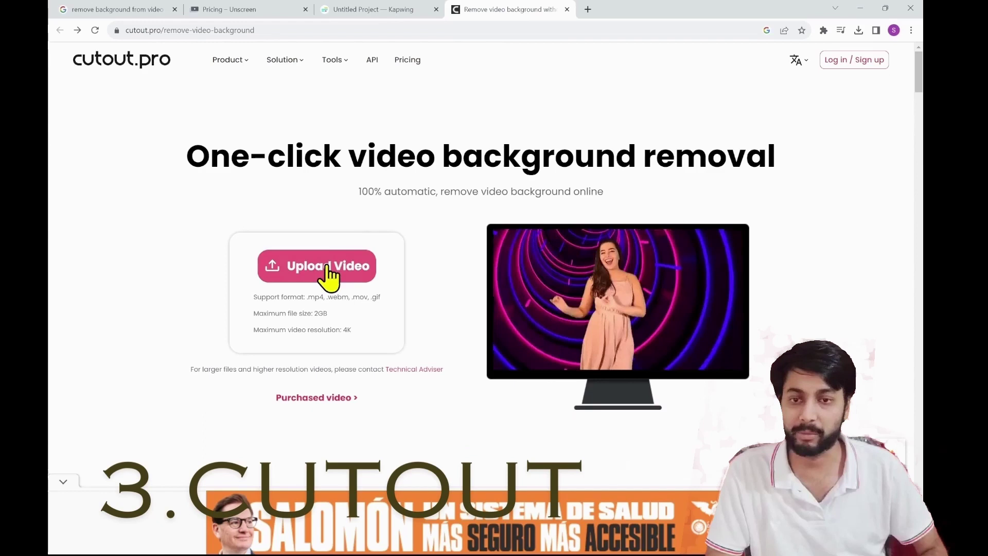
Upload frontVideo1_00000665 to Cutout.pro, dismiss the log-in prompt, and check the 360P 5s preview limit and pricing
{"action": "left_click", "coordinate": [339, 265]}
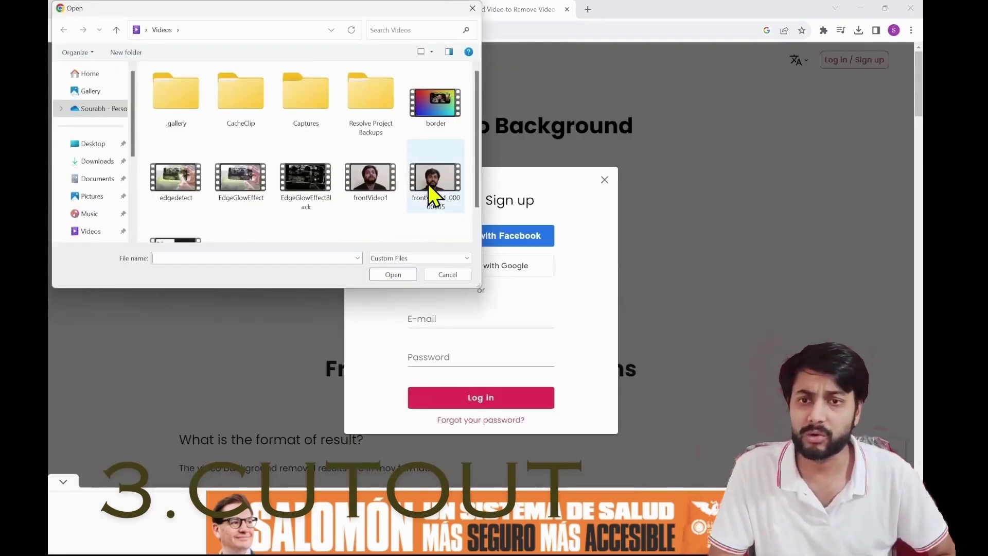
{"action": "left_click", "coordinate": [428, 185]}
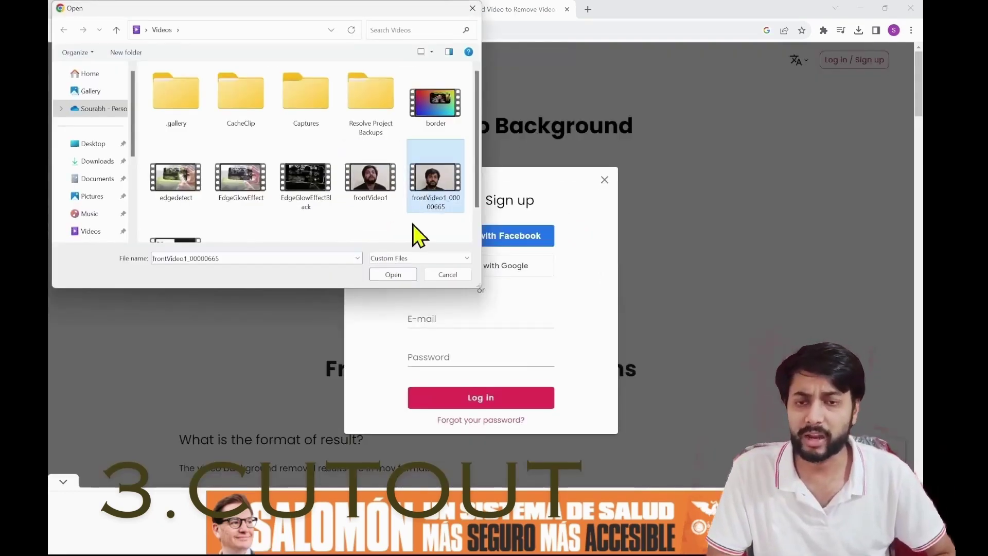
{"action": "left_click", "coordinate": [401, 273]}
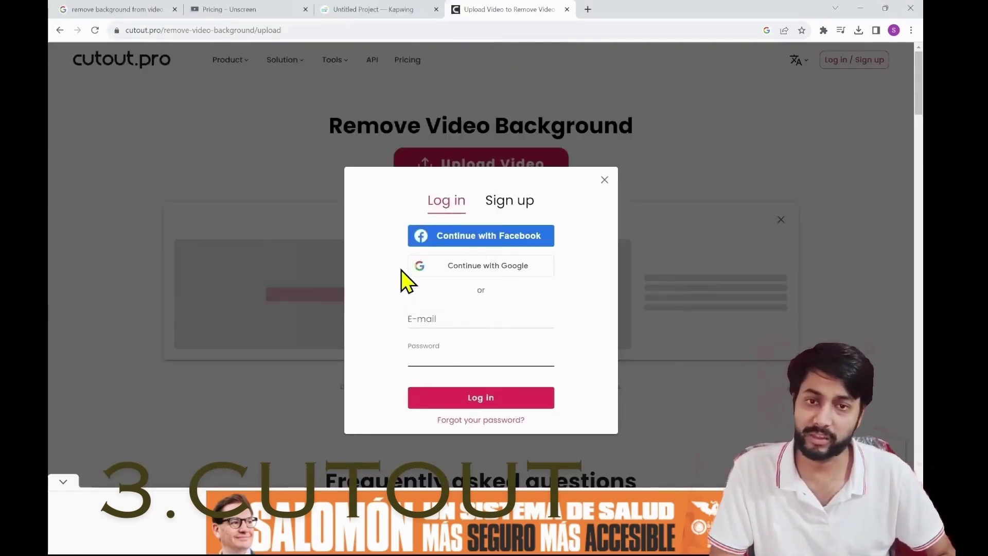
{"action": "left_click", "coordinate": [604, 180]}
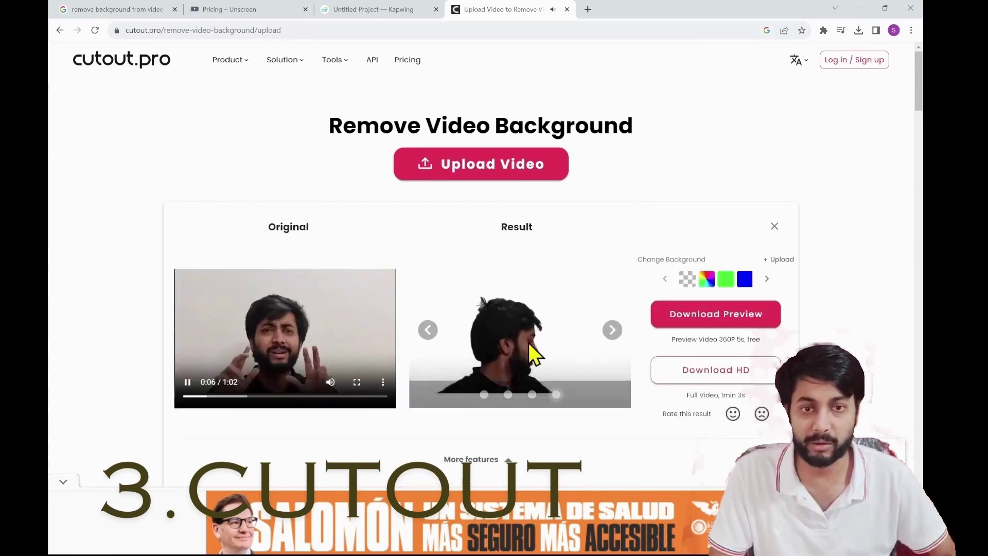
{"action": "left_click_drag", "start_coordinate": [666, 342], "coordinate": [777, 348]}
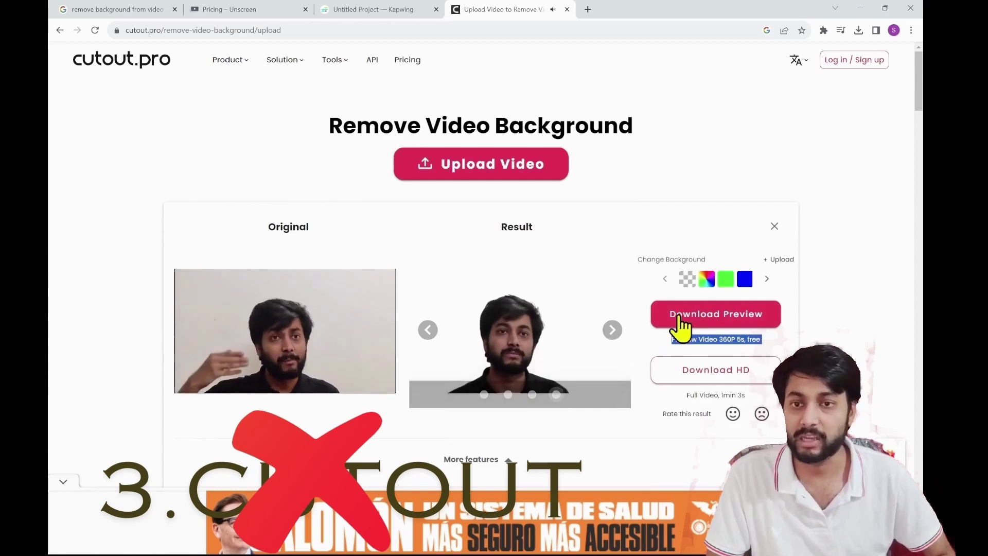
{"action": "left_click", "coordinate": [406, 60]}
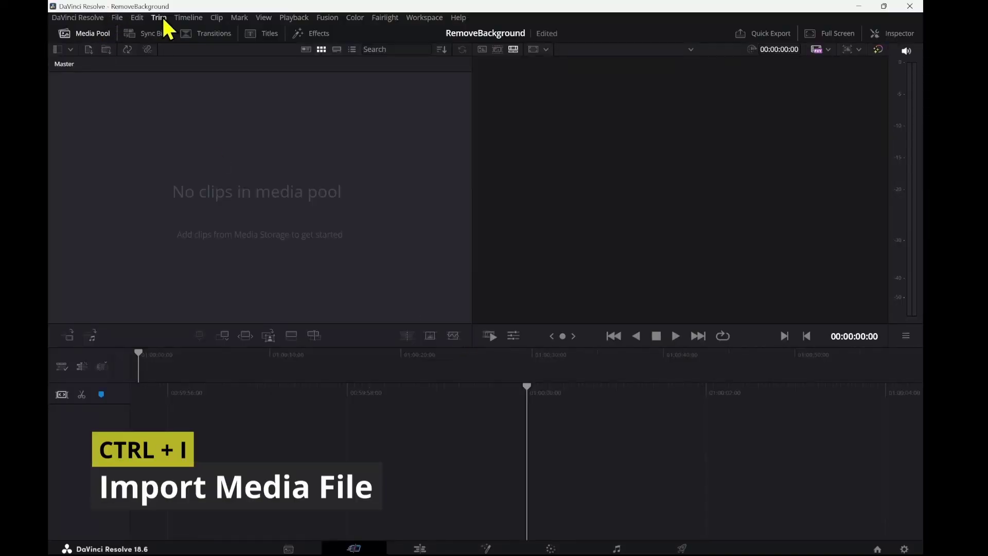
Import the red-backdrop front.mov clip from the Videos folder into the media pool
{"action": "key", "text": "ctrl+i"}
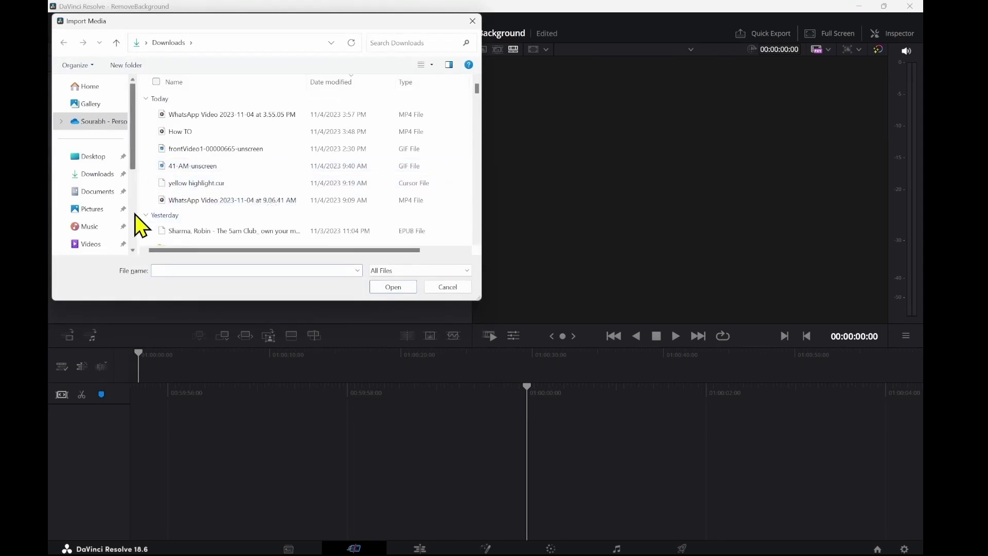
{"action": "scroll", "coordinate": [135, 214], "scroll_direction": "down", "scroll_amount": 3}
{"action": "left_click", "coordinate": [97, 102]}
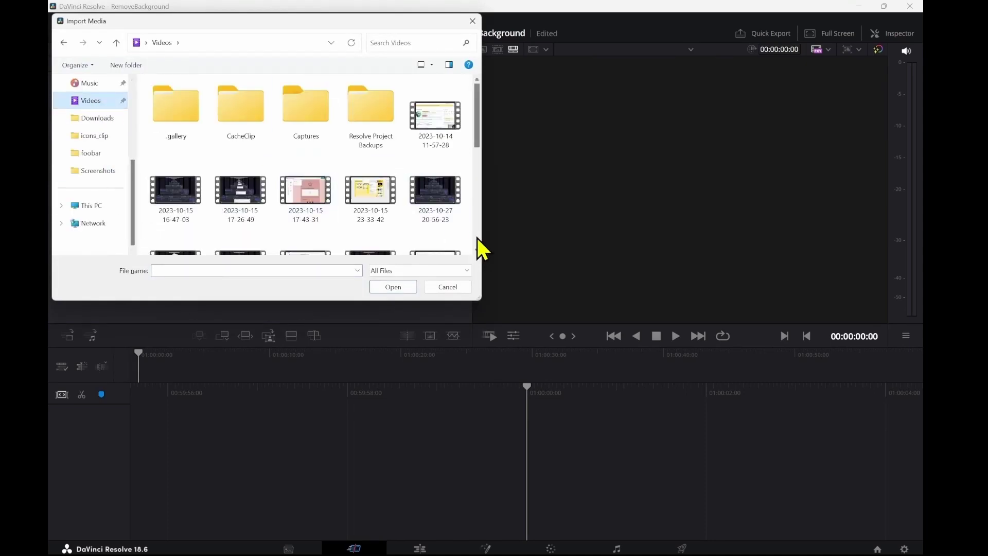
{"action": "scroll", "coordinate": [477, 237], "scroll_direction": "down", "scroll_amount": 5}
{"action": "left_click", "coordinate": [305, 157]}
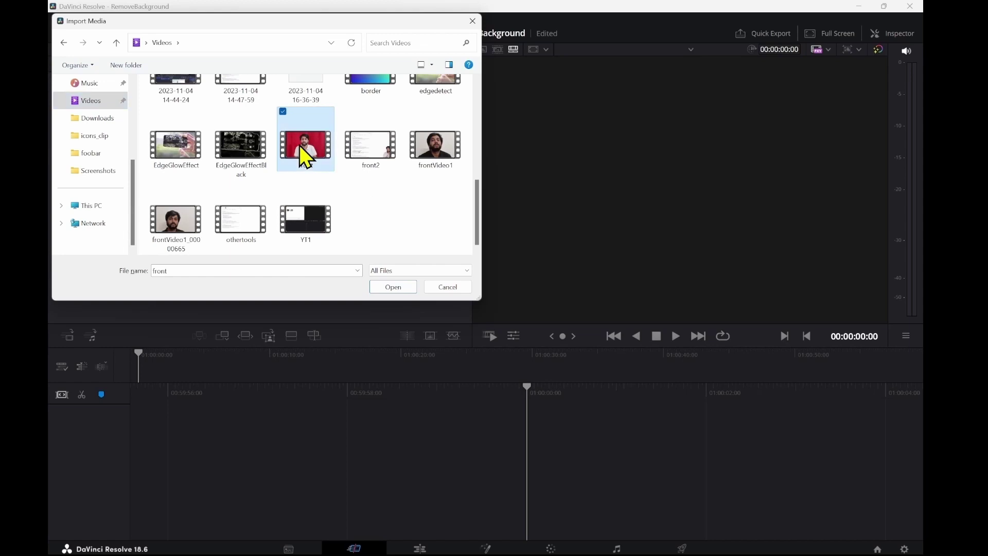
{"action": "left_click", "coordinate": [393, 287]}
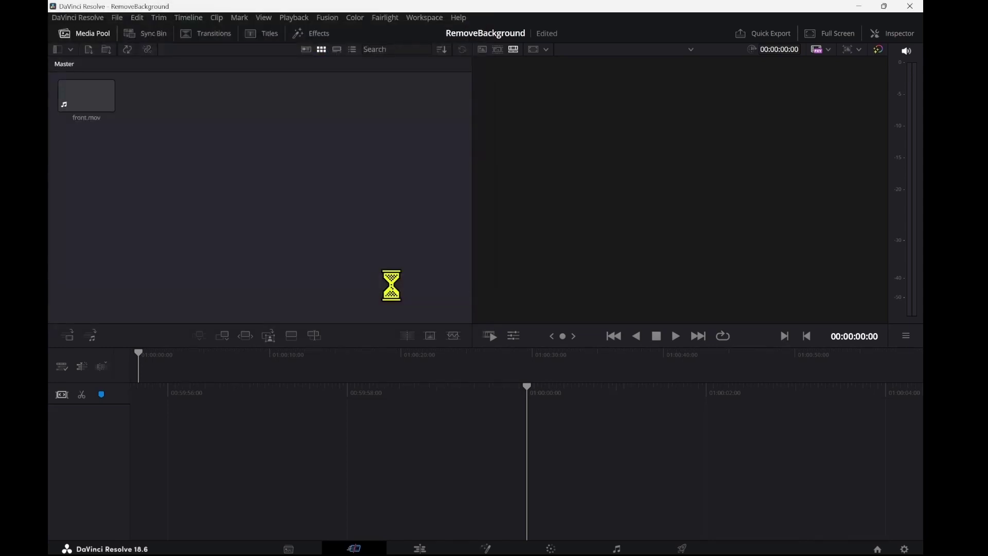
{"action": "key", "text": "shift+4"}
Place front.mov on a new timeline with video and audio aligned at 01:00:00:00, zoomed to fit
{"action": "mouse_move", "coordinate": [199, 97]}
{"action": "left_mouse_down"}
{"action": "mouse_move", "coordinate": [414, 349]}
{"action": "mouse_move", "coordinate": [421, 436]}
{"action": "left_mouse_up"}
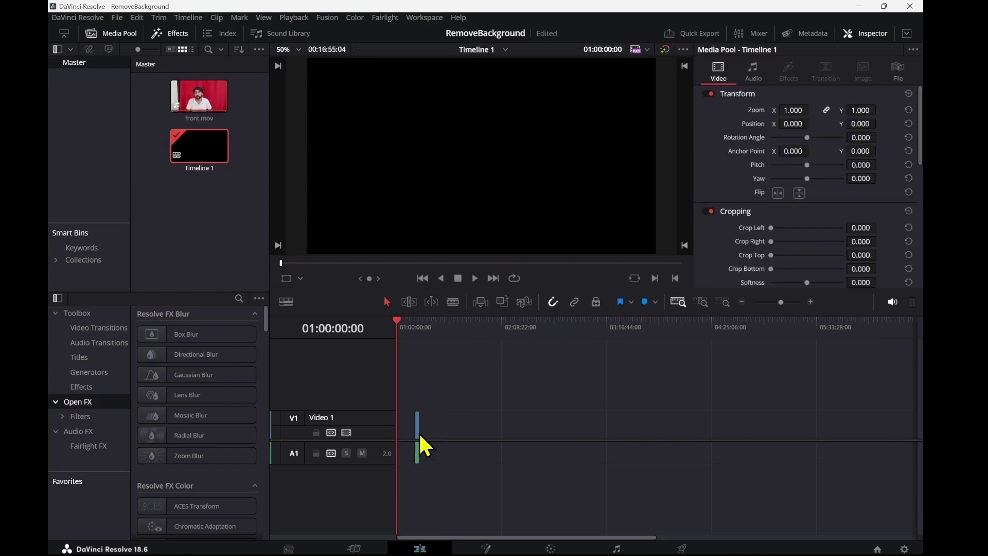
{"action": "left_click_drag", "start_coordinate": [849, 434], "coordinate": [536, 404]}
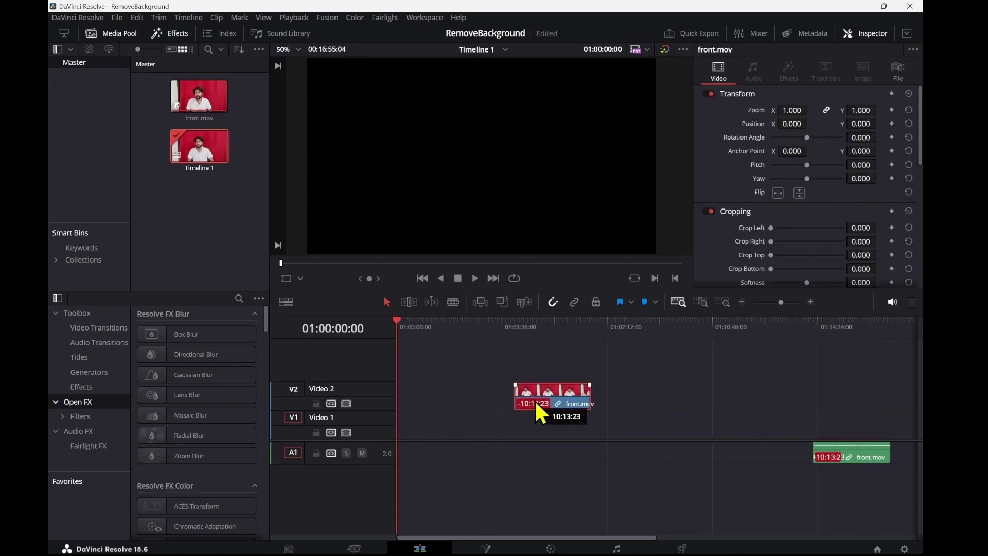
{"action": "left_click_drag", "start_coordinate": [464, 429], "coordinate": [439, 427]}
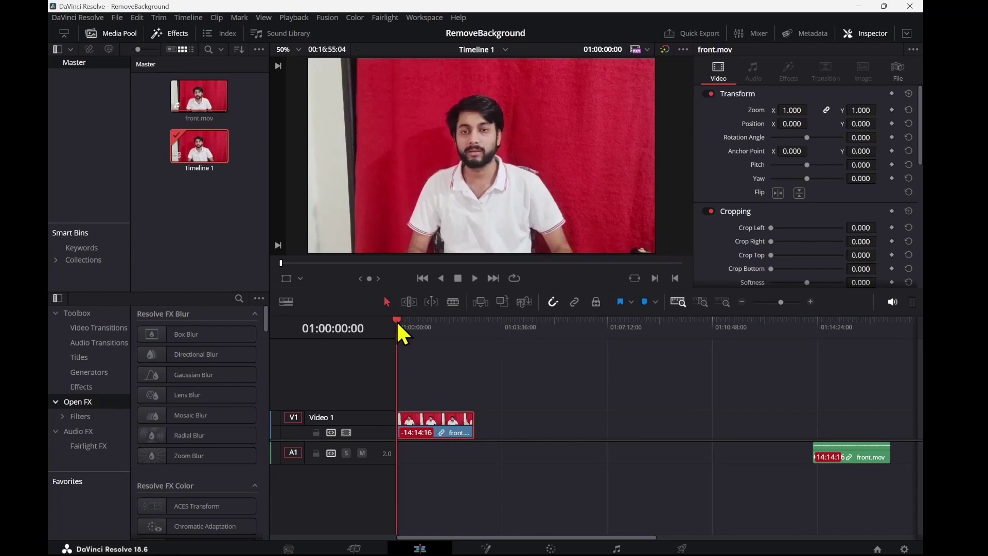
{"action": "mouse_move", "coordinate": [423, 328]}
{"action": "left_mouse_down"}
{"action": "mouse_move", "coordinate": [475, 340]}
{"action": "mouse_move", "coordinate": [398, 339]}
{"action": "left_mouse_up"}
{"action": "left_click_drag", "start_coordinate": [851, 454], "coordinate": [504, 464]}
{"action": "key", "text": "shift+z"}
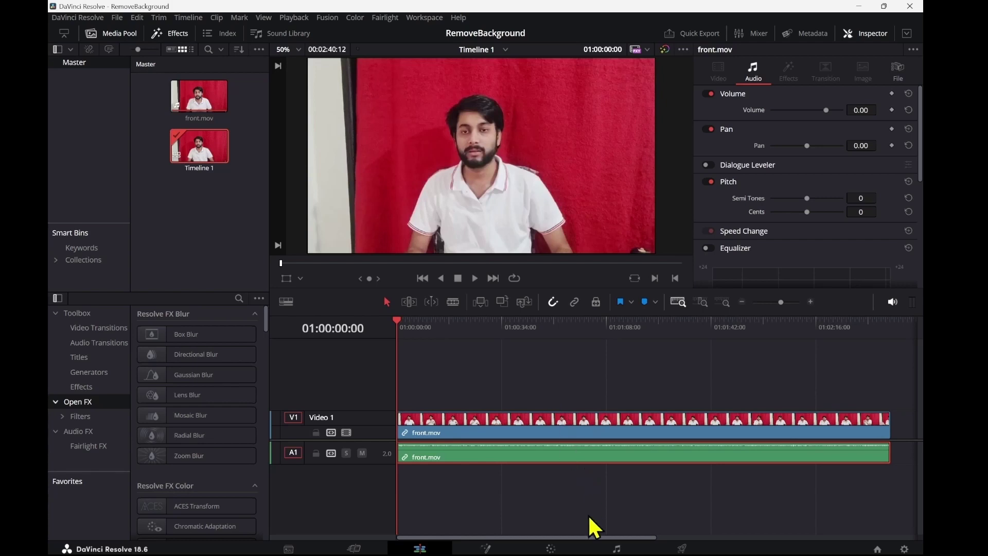
{"action": "left_click", "coordinate": [552, 549]}
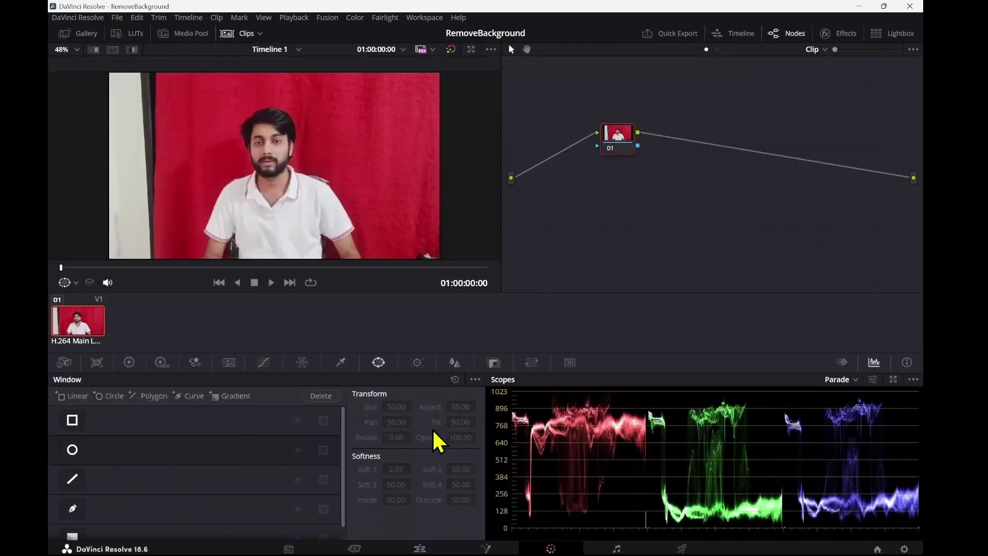
Sample the red backdrop with the HSL qualifier eyedropper, checking the highlight overlay
{"action": "left_click", "coordinate": [341, 366]}
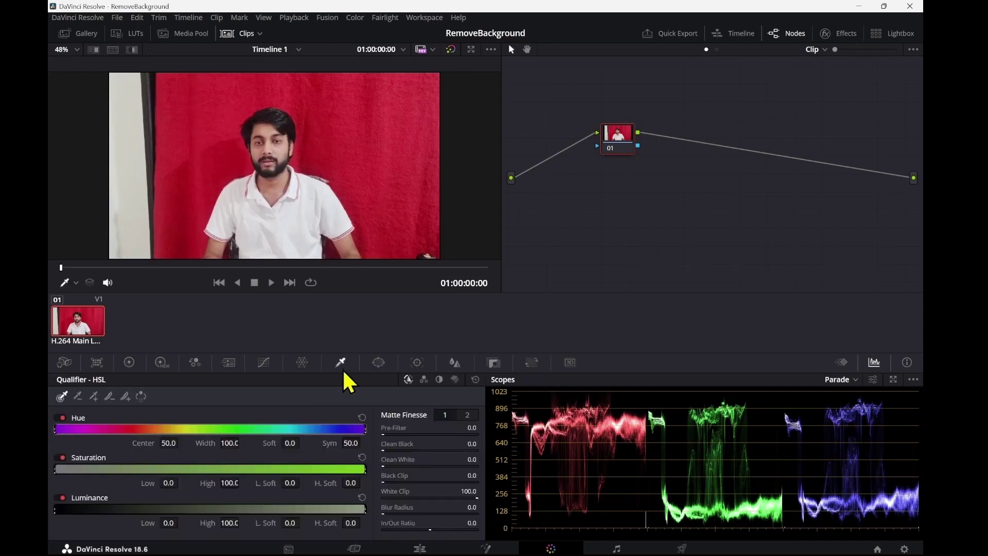
{"action": "left_click", "coordinate": [388, 173]}
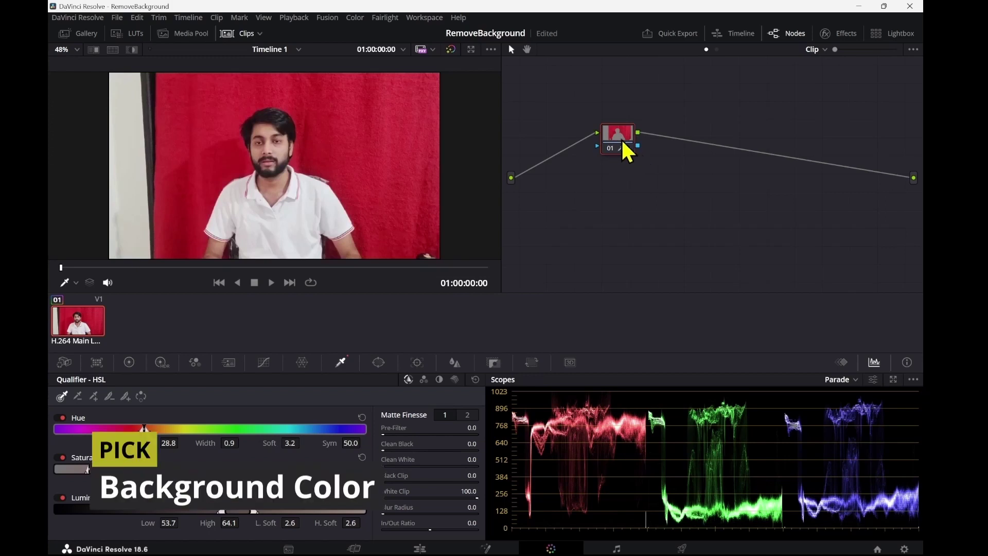
{"action": "left_click", "coordinate": [133, 50]}
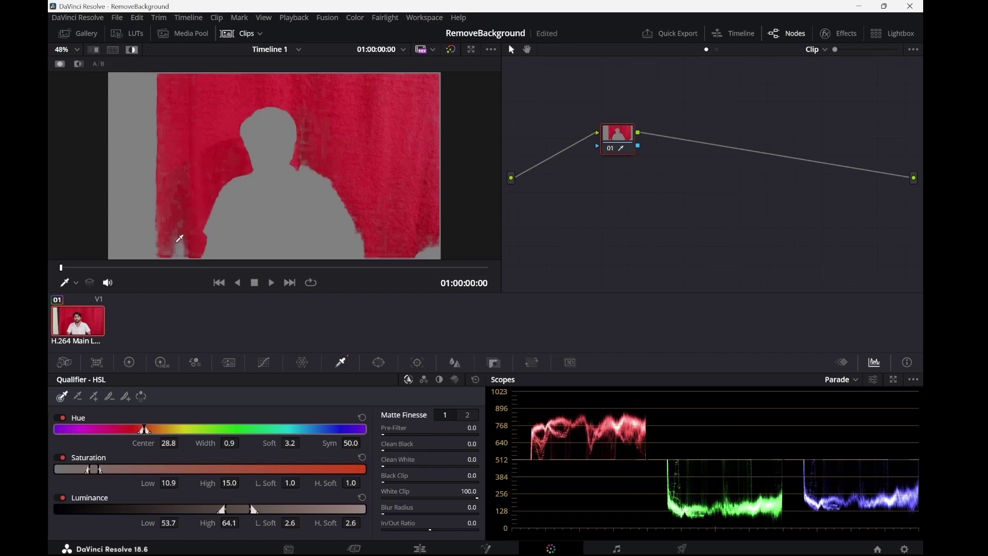
{"action": "left_click", "coordinate": [181, 248]}
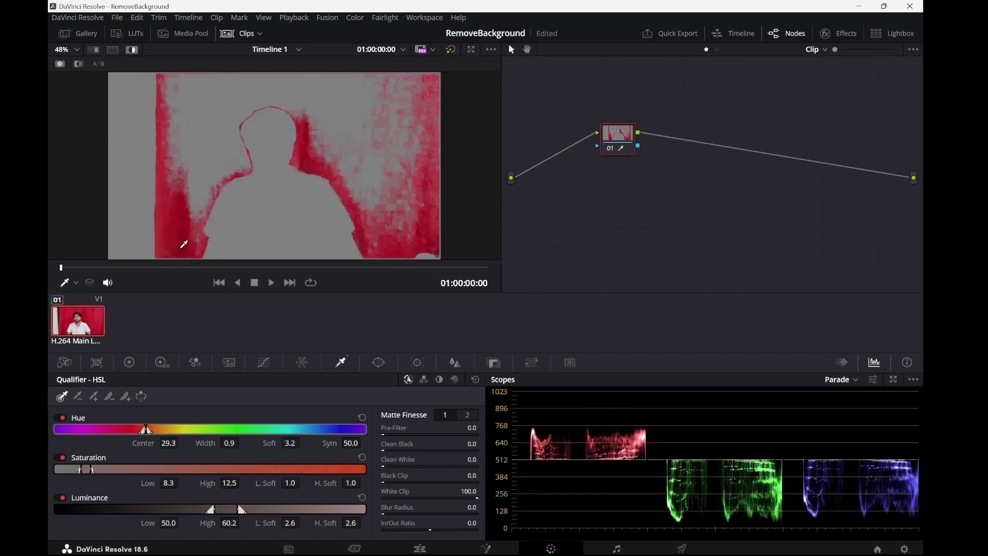
{"action": "left_click", "coordinate": [181, 247]}
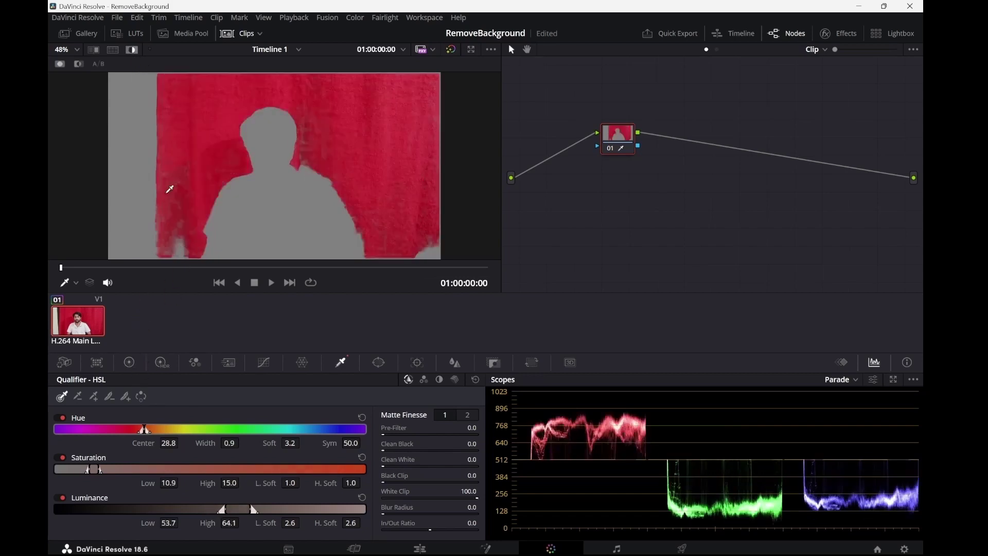
{"action": "left_click", "coordinate": [134, 50]}
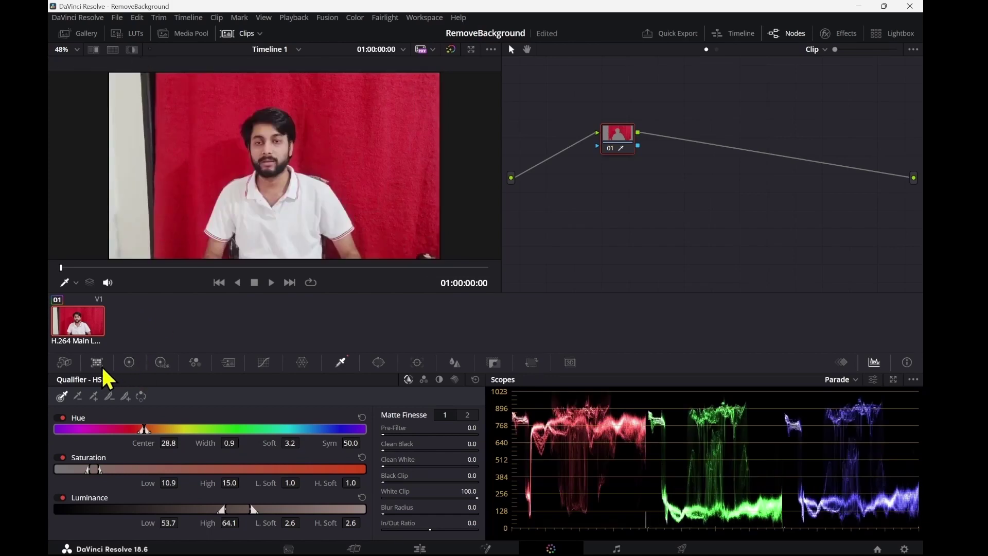
Add more red-backdrop samples to the key, undo one too-wide sample, and view the black-and-white matte
{"action": "left_click", "coordinate": [93, 396]}
{"action": "left_click", "coordinate": [173, 245]}
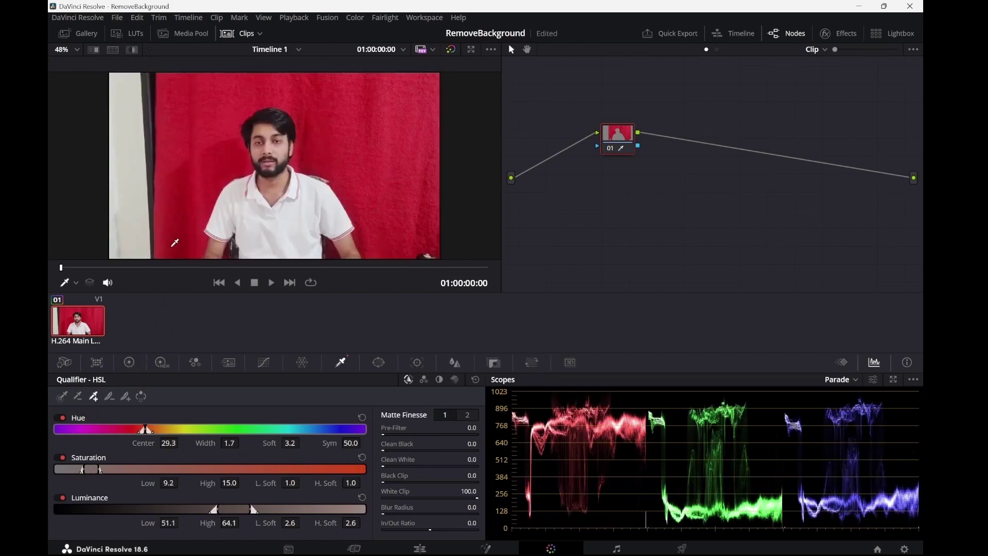
{"action": "left_click", "coordinate": [132, 50]}
{"action": "left_click", "coordinate": [437, 106]}
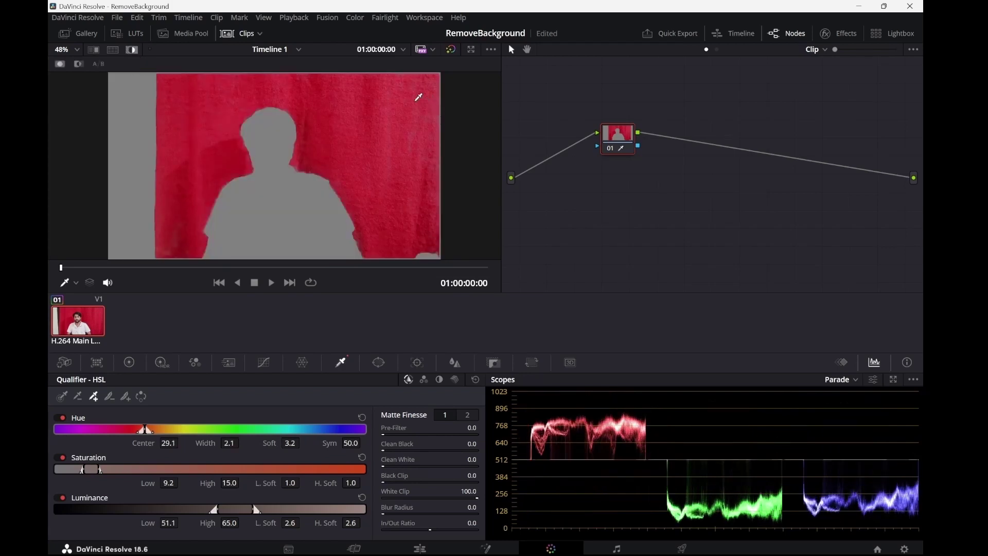
{"action": "left_click", "coordinate": [124, 90]}
{"action": "key", "text": "ctrl+z"}
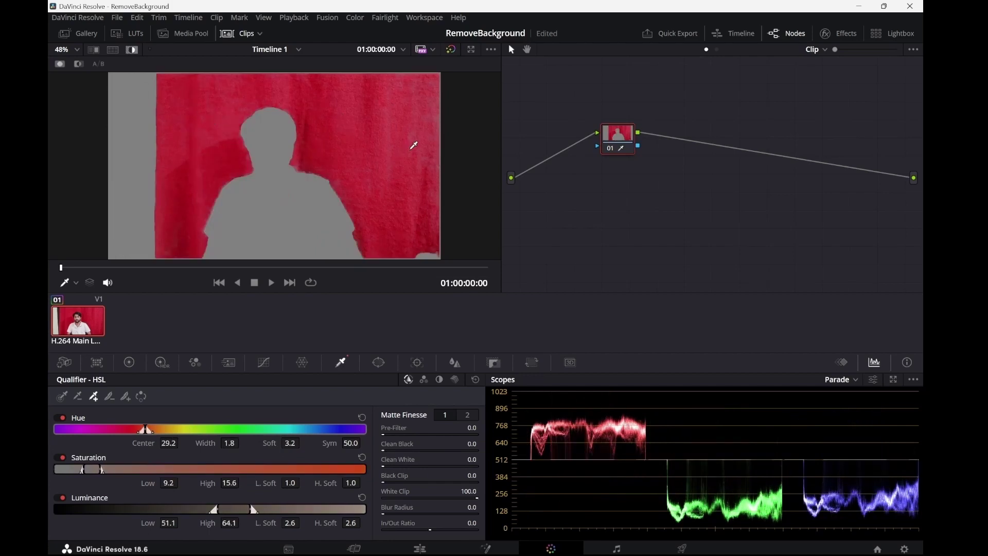
{"action": "left_click", "coordinate": [413, 146]}
{"action": "left_click", "coordinate": [436, 102]}
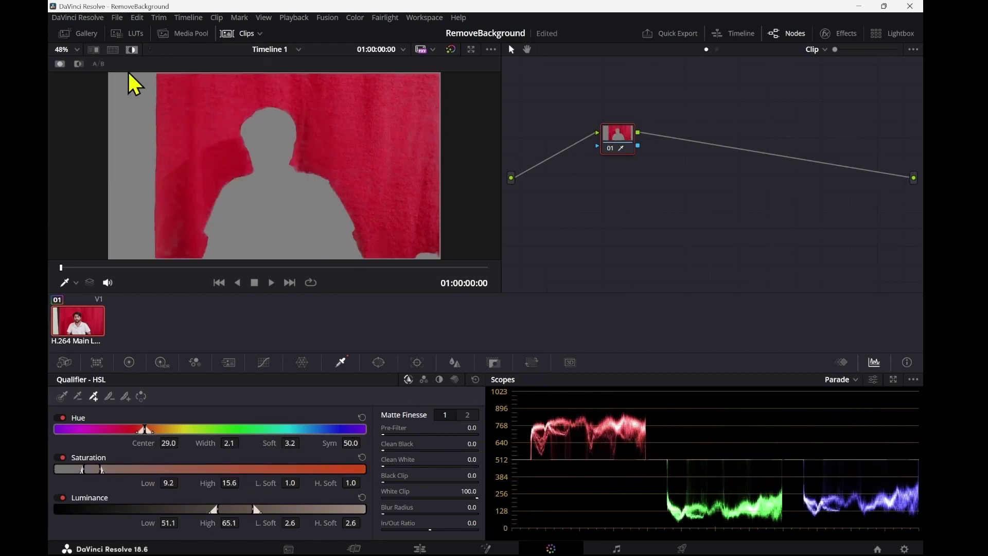
{"action": "left_click", "coordinate": [79, 64]}
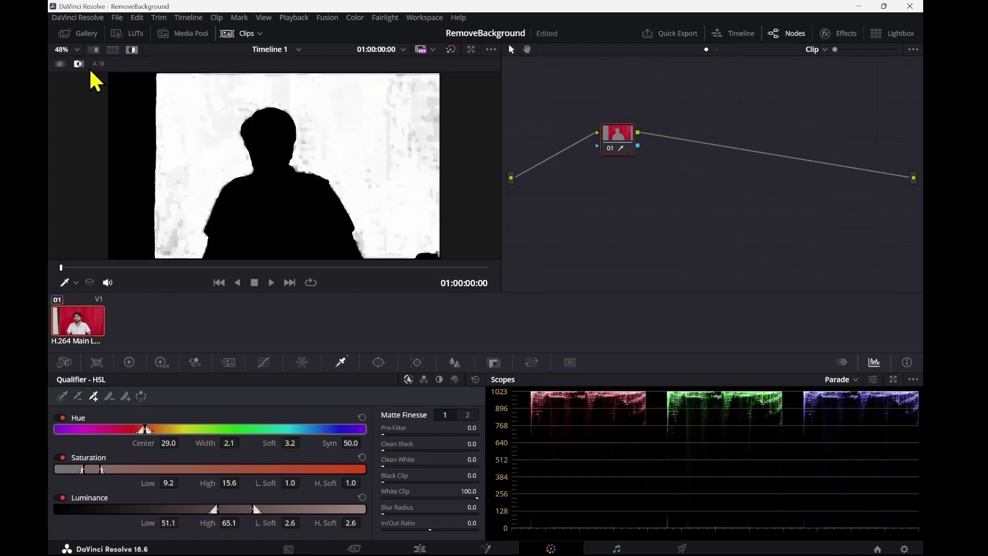
{"action": "left_click", "coordinate": [421, 548]}
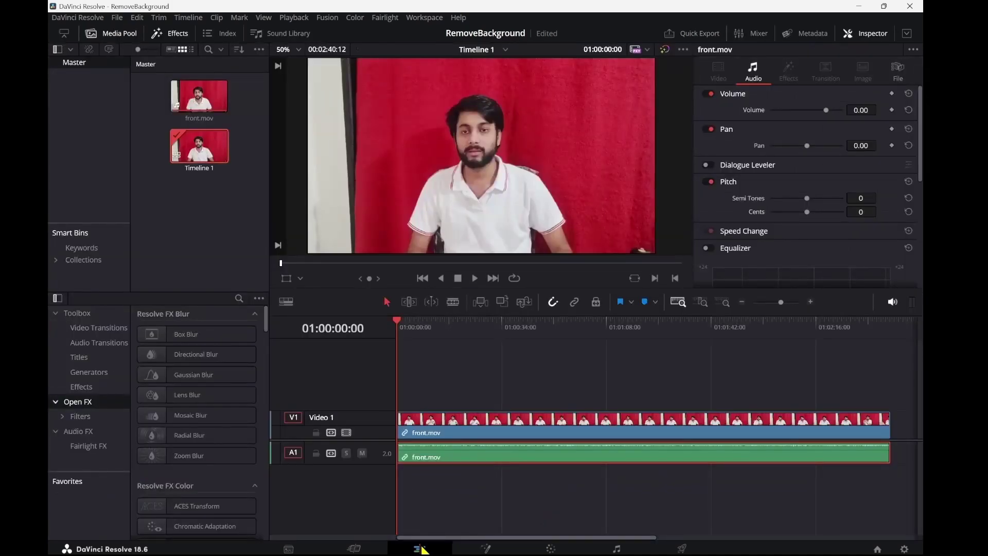
{"action": "left_click", "coordinate": [550, 548]}
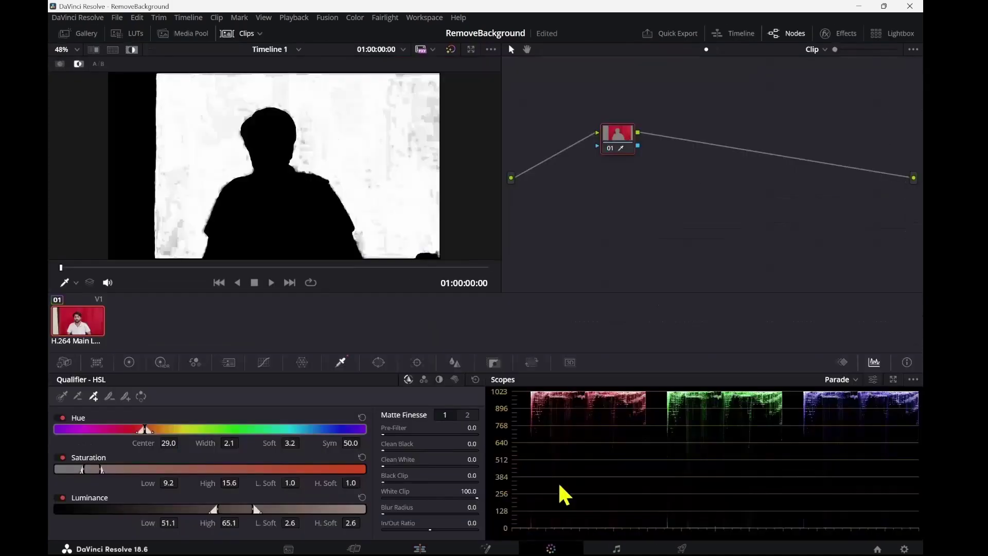
Add an Alpha Output to the node graph and connect the node's blue key output to it
{"action": "right_click", "coordinate": [688, 184]}
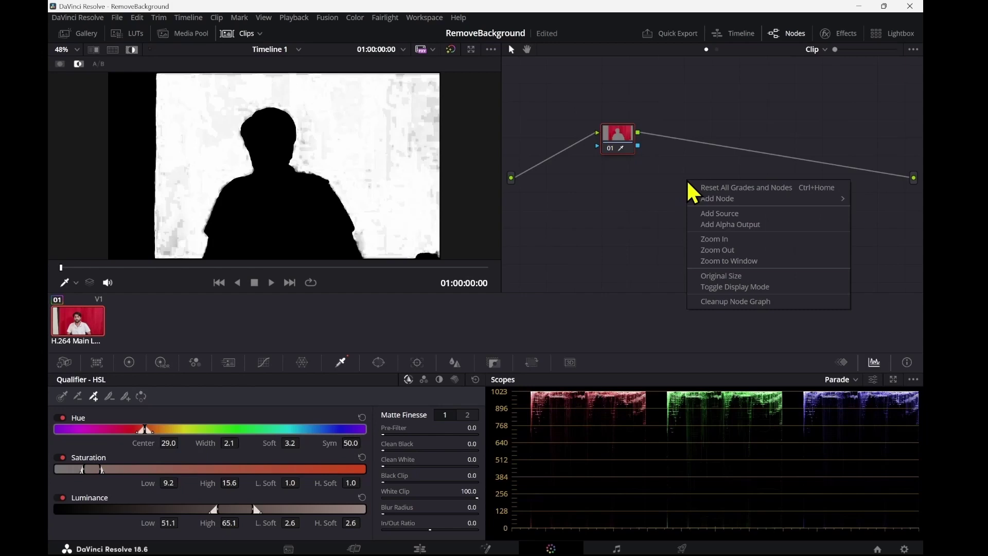
{"action": "left_click", "coordinate": [751, 228]}
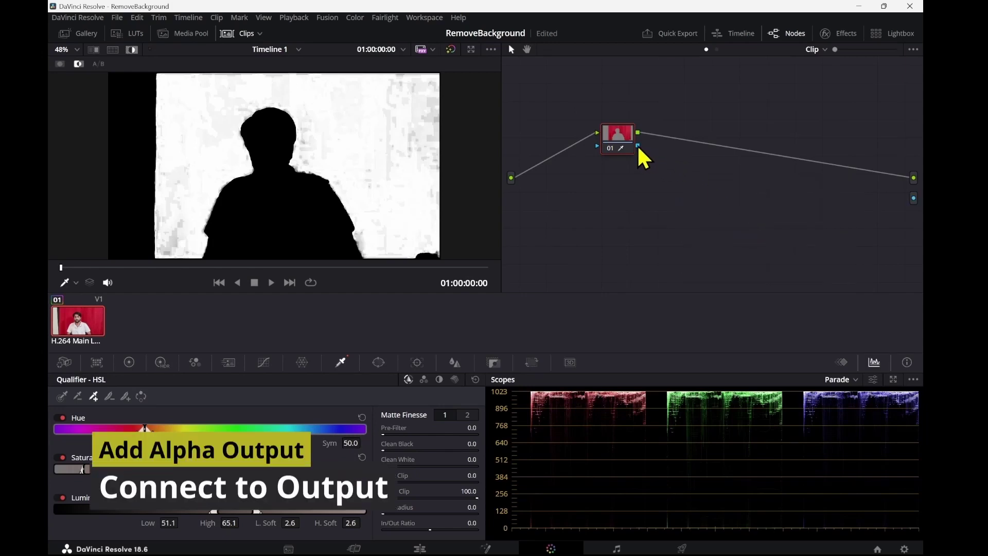
{"action": "left_click_drag", "start_coordinate": [638, 146], "coordinate": [914, 198]}
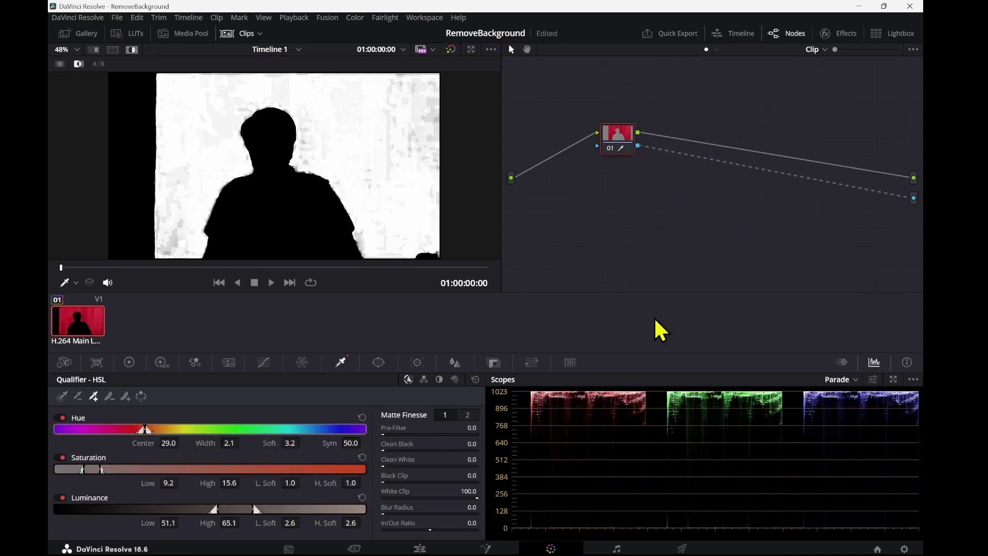
{"action": "left_click", "coordinate": [420, 548]}
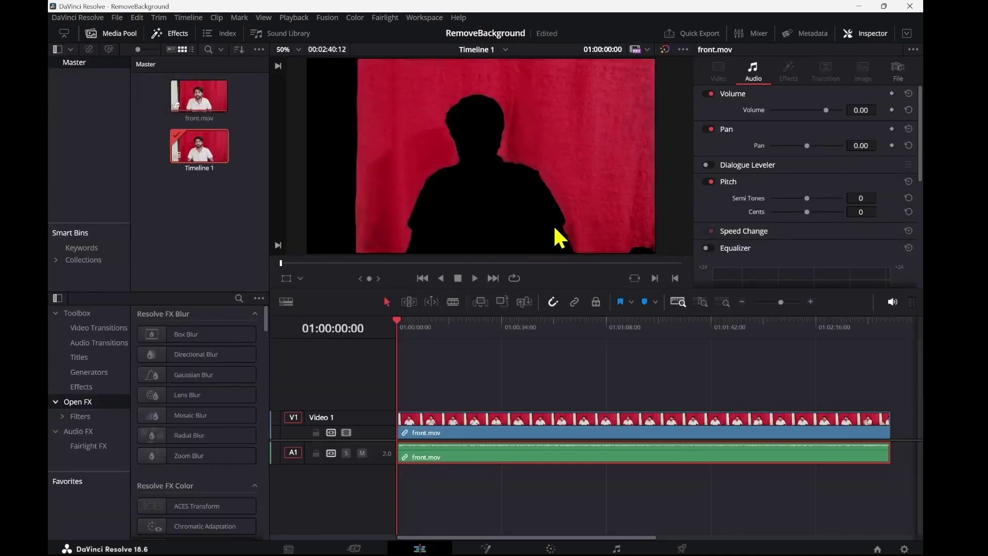
{"action": "left_click", "coordinate": [553, 549]}
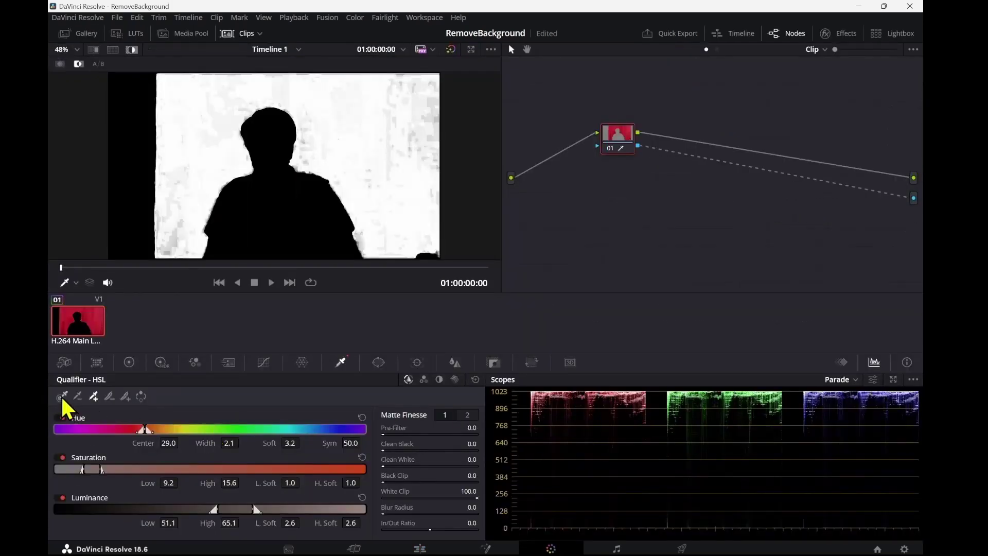
Invert the qualifier key to keep only the speaker, then play it back on the Edit page
{"action": "left_click", "coordinate": [141, 397]}
{"action": "left_click", "coordinate": [420, 549]}
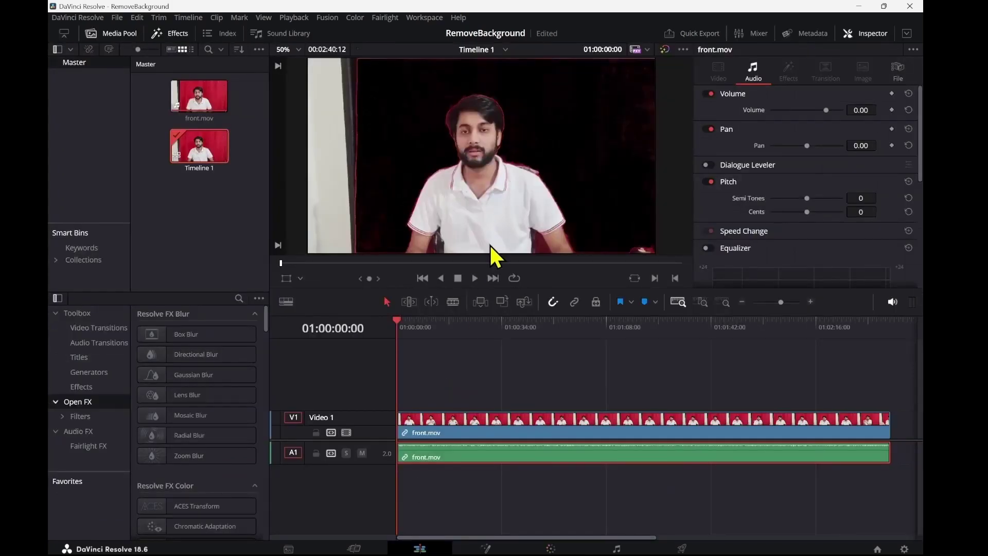
{"action": "left_click", "coordinate": [476, 281]}
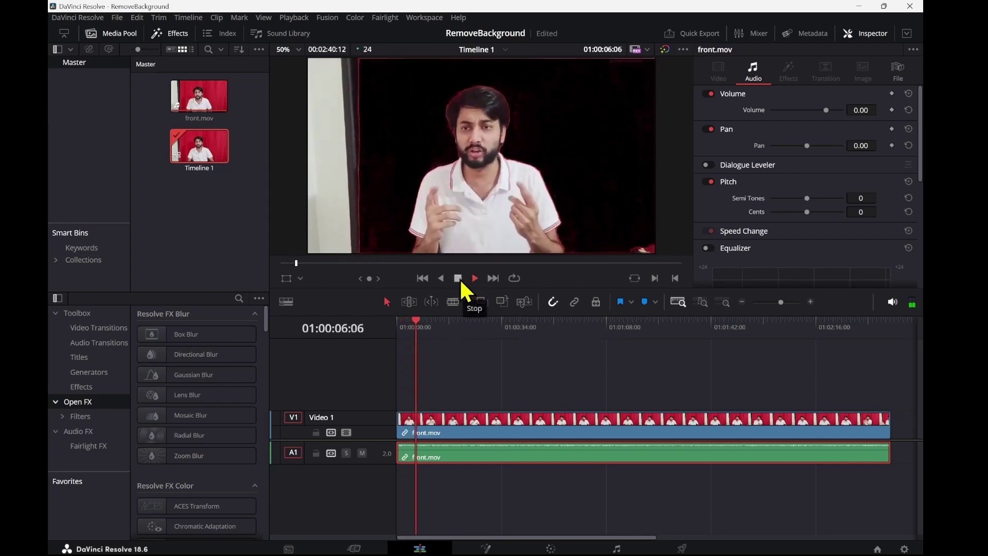
{"action": "left_click", "coordinate": [457, 278]}
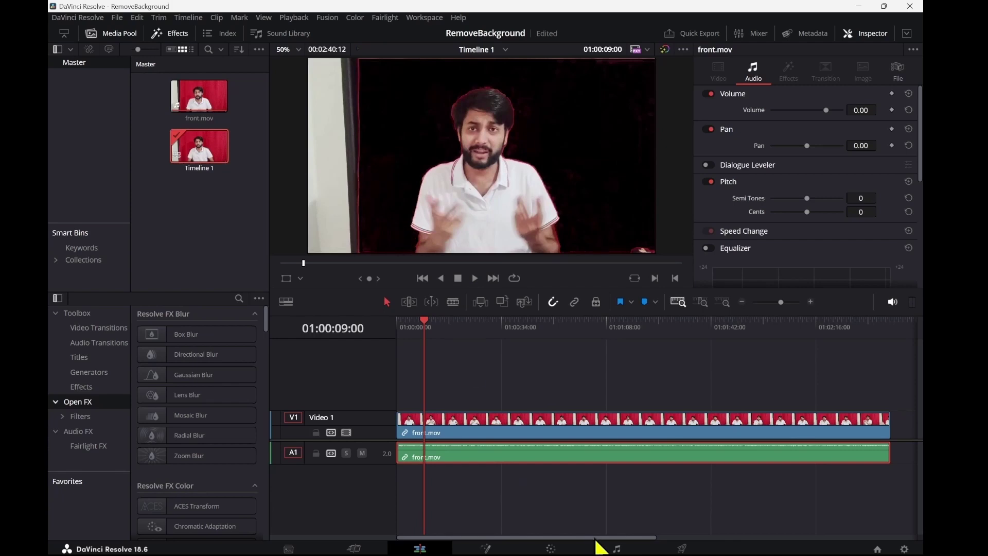
On the Color page, turn off Highlight and try Pre-Filter, resetting it to 0.0
{"action": "left_click", "coordinate": [552, 550]}
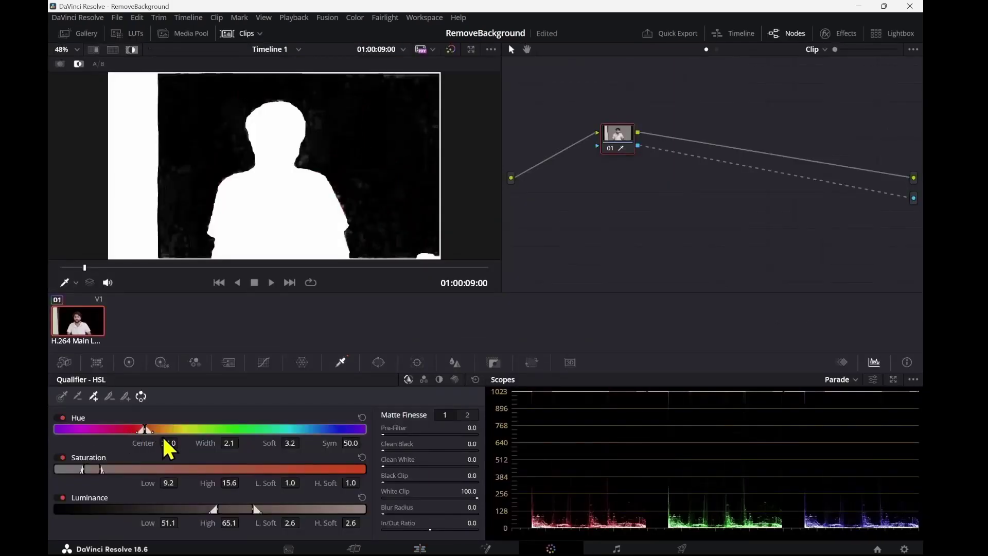
{"action": "left_click", "coordinate": [78, 64]}
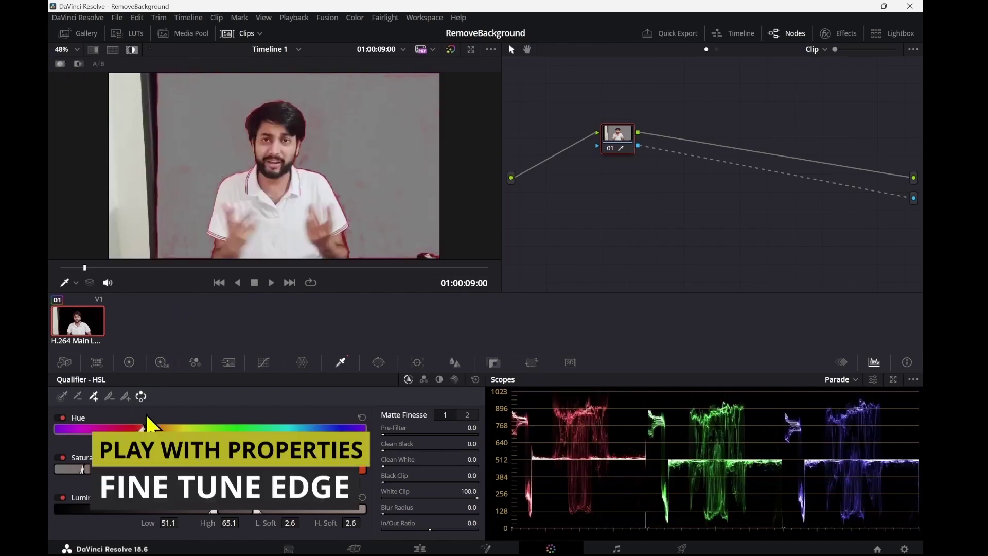
{"action": "left_click", "coordinate": [145, 428]}
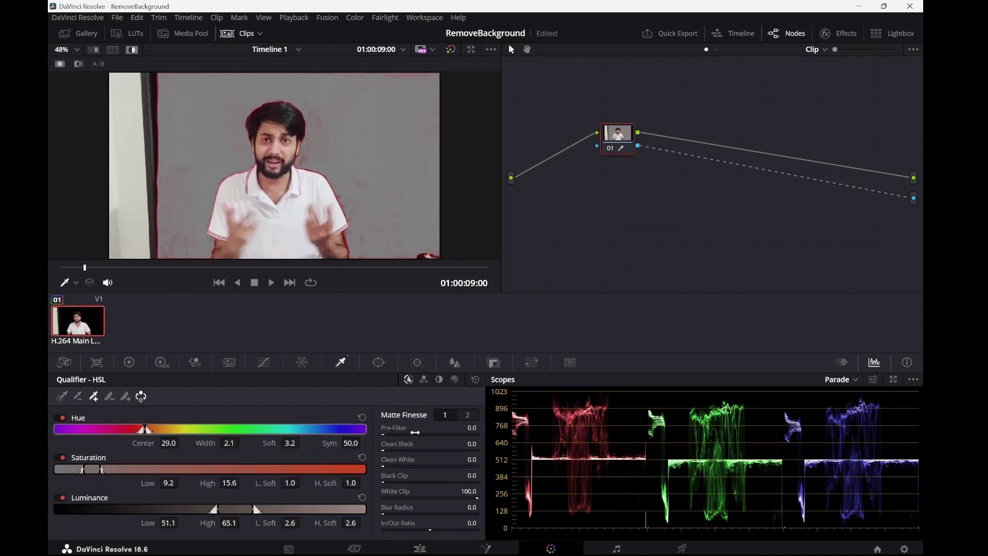
{"action": "left_click_drag", "start_coordinate": [381, 435], "coordinate": [397, 435]}
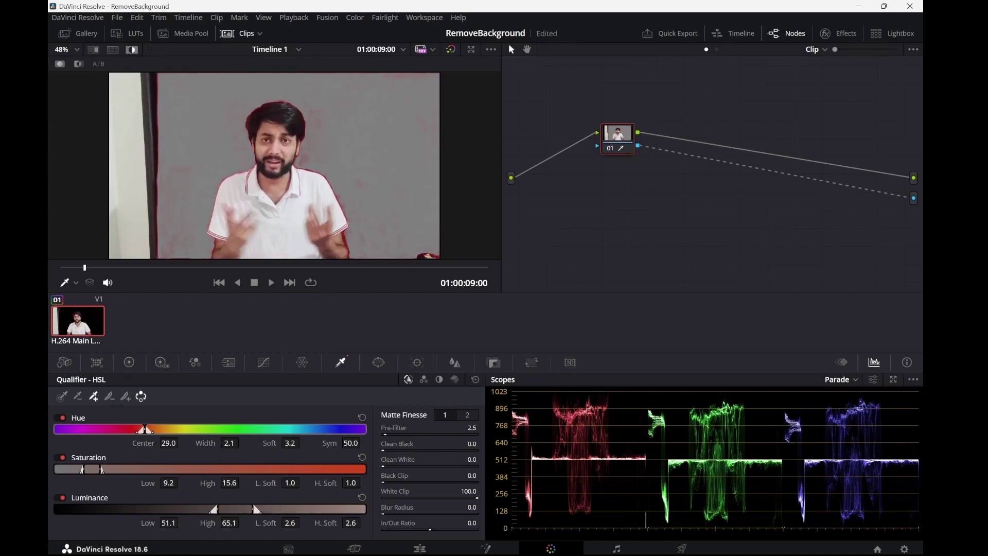
{"action": "mouse_move", "coordinate": [398, 434]}
{"action": "left_mouse_down"}
{"action": "mouse_move", "coordinate": [382, 435]}
{"action": "mouse_move", "coordinate": [411, 449]}
{"action": "mouse_move", "coordinate": [383, 450]}
{"action": "mouse_move", "coordinate": [408, 467]}
{"action": "mouse_move", "coordinate": [383, 466]}
{"action": "left_mouse_up"}
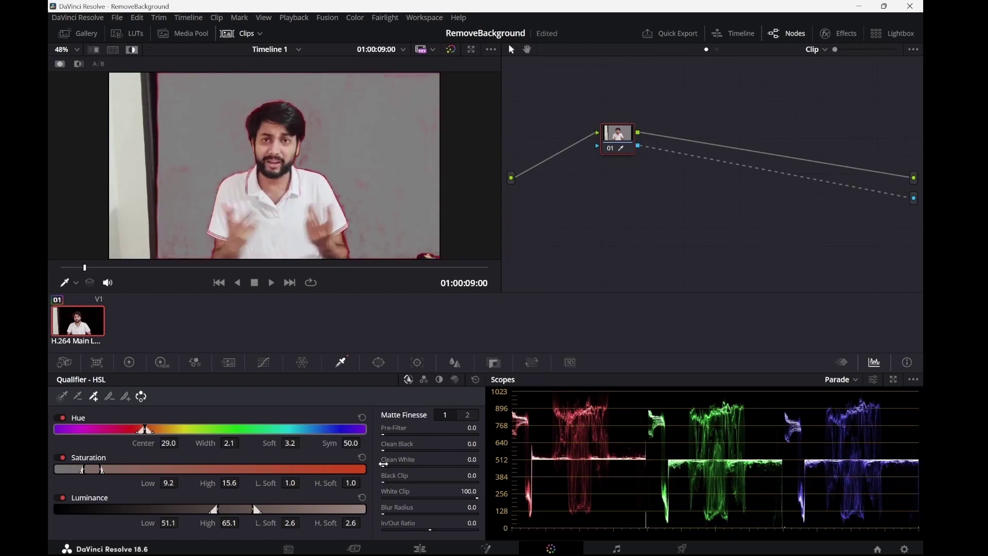
Set Matte Finesse Morph Radius to 32.0 to shrink the key, then play to review
{"action": "left_click", "coordinate": [468, 416]}
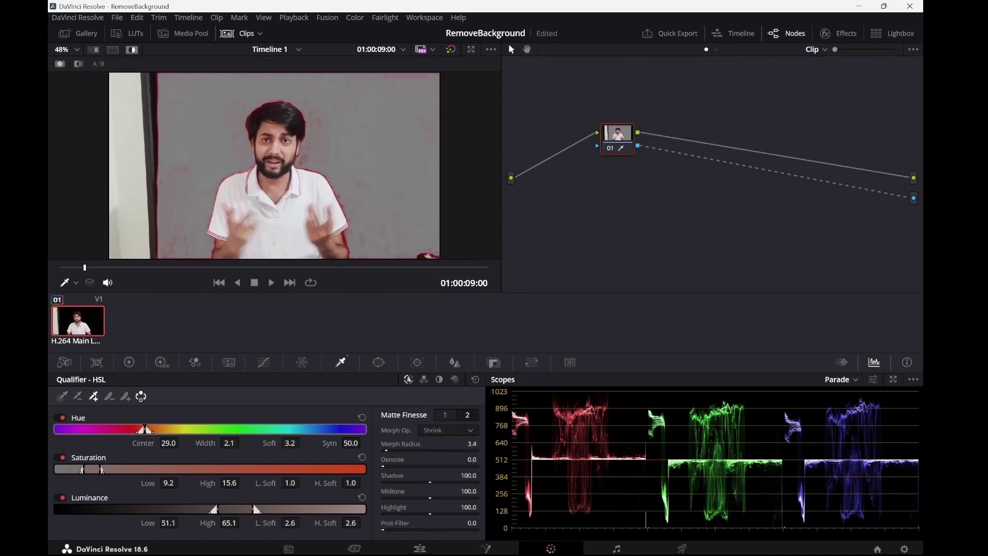
{"action": "left_click_drag", "start_coordinate": [394, 451], "coordinate": [413, 450]}
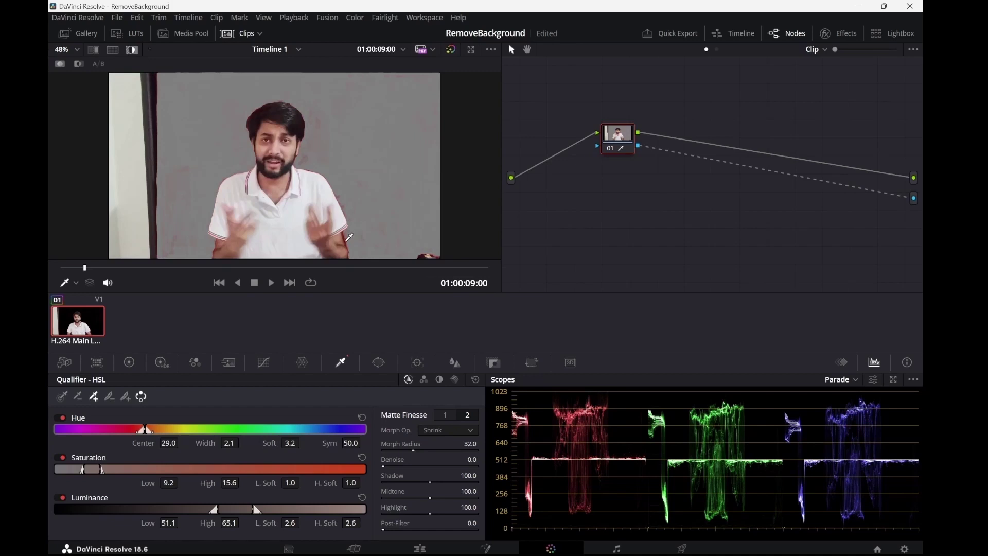
{"action": "left_click", "coordinate": [349, 237]}
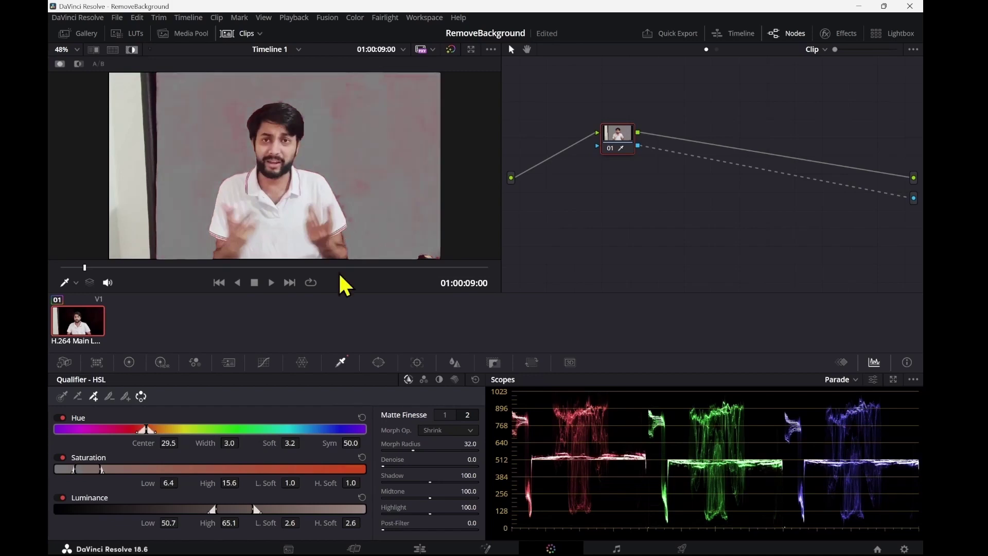
{"action": "left_click", "coordinate": [272, 284]}
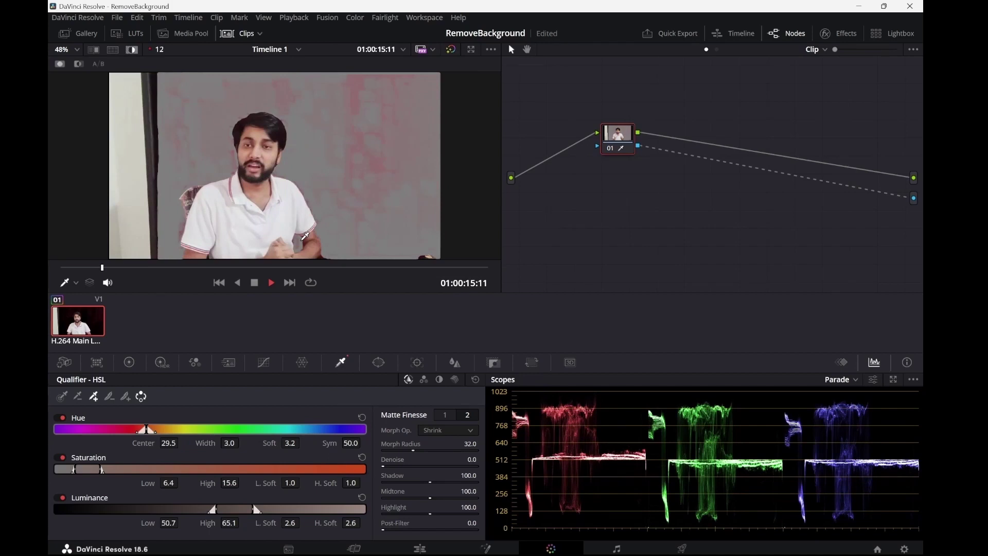
{"action": "key", "text": "space"}
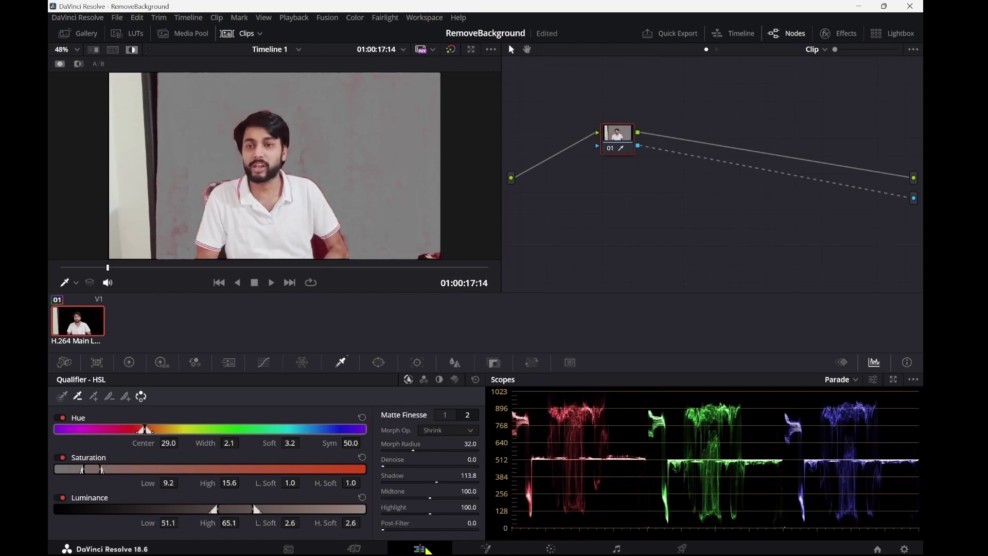
Import How TO.mp4 from Downloads into the media pool with Ctrl+I
{"action": "left_click", "coordinate": [423, 548]}
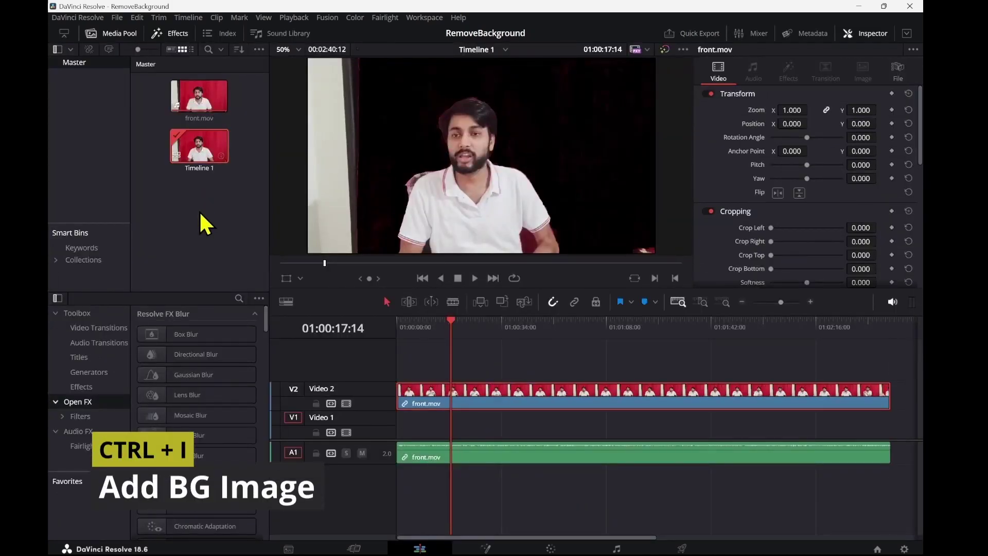
{"action": "key", "text": "ctrl+i"}
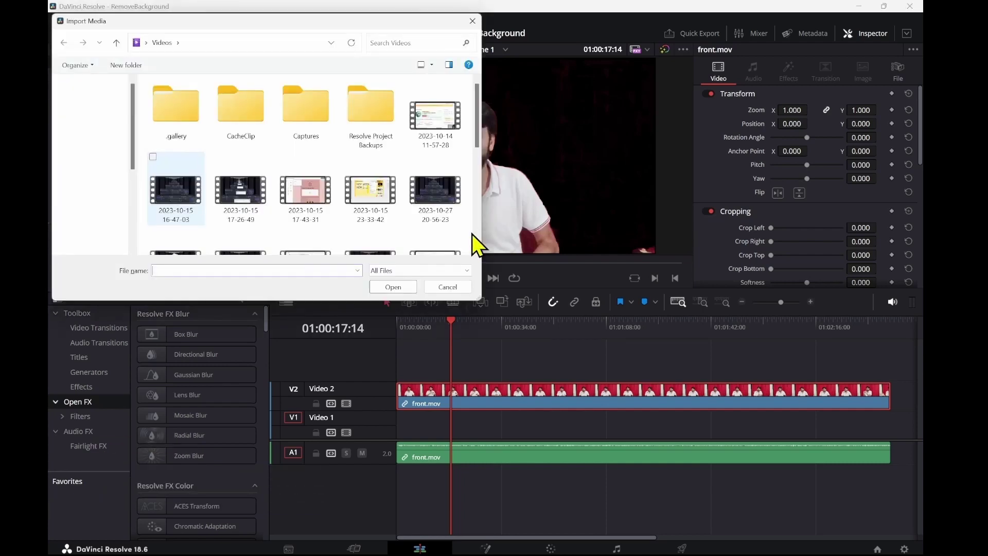
{"action": "left_click", "coordinate": [192, 132]}
{"action": "left_click", "coordinate": [375, 284]}
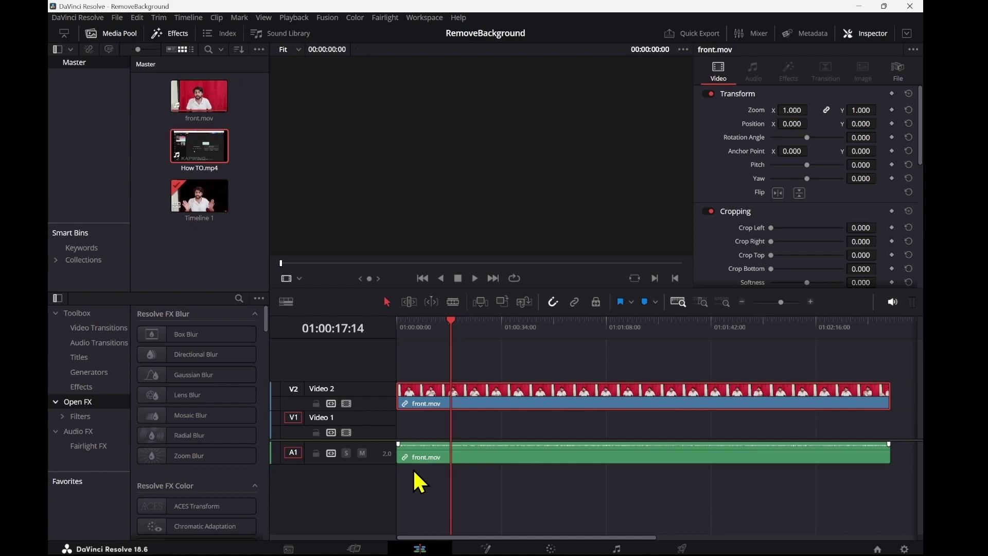
Move front.mov's audio to a second track and place How TO.mp4 on Video 1 beneath it
{"action": "left_click_drag", "start_coordinate": [414, 472], "coordinate": [417, 478]}
{"action": "left_click", "coordinate": [439, 432]}
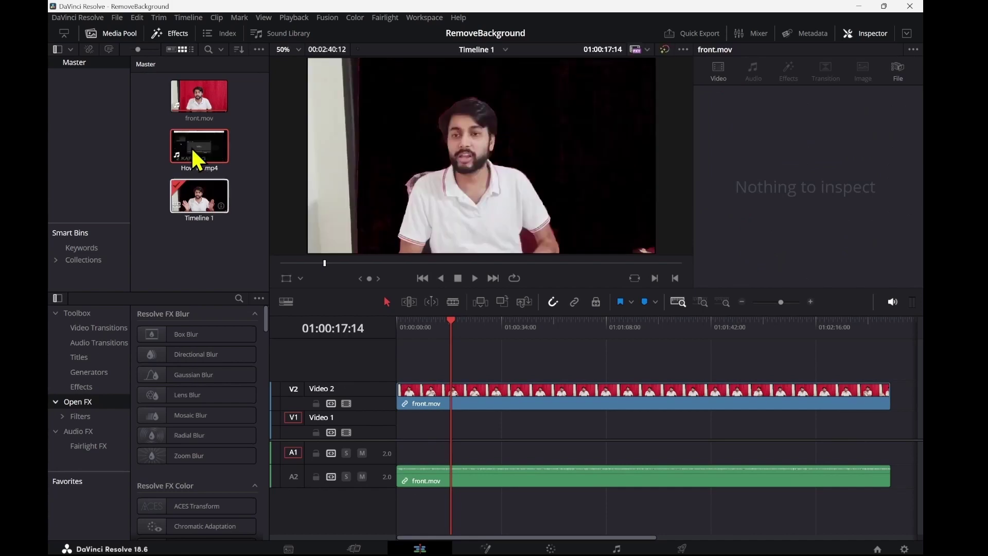
{"action": "mouse_move", "coordinate": [194, 153]}
{"action": "left_mouse_down"}
{"action": "mouse_move", "coordinate": [298, 285]}
{"action": "mouse_move", "coordinate": [436, 424]}
{"action": "left_mouse_up"}
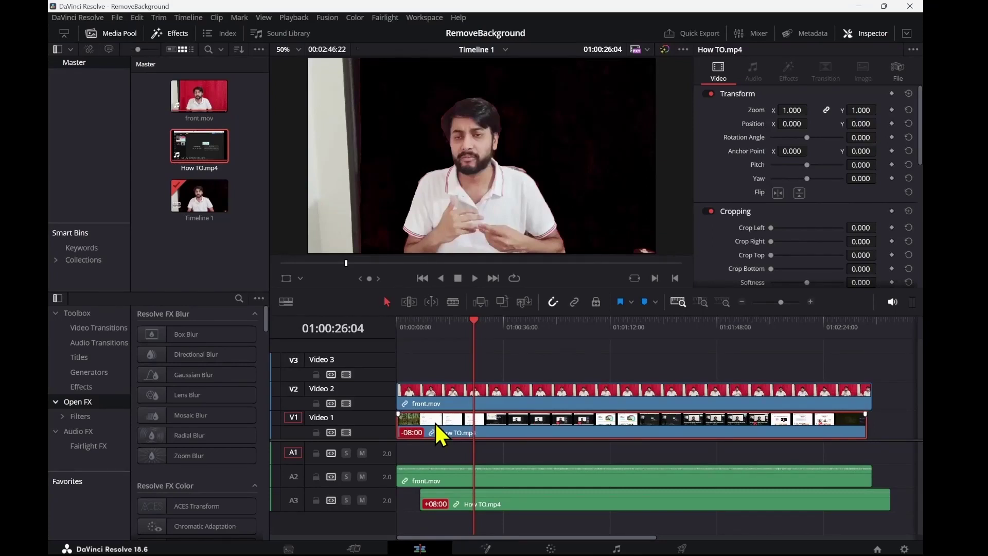
{"action": "left_click", "coordinate": [474, 278]}
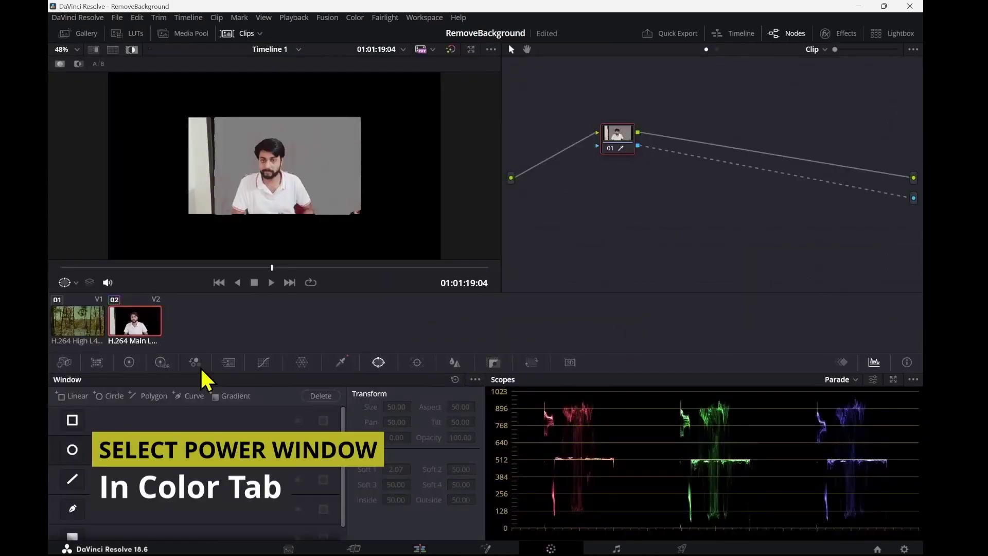
Draw a closed seven-point polygon window around the speaker and preview it with Shift+H highlight
{"action": "left_click", "coordinate": [72, 509]}
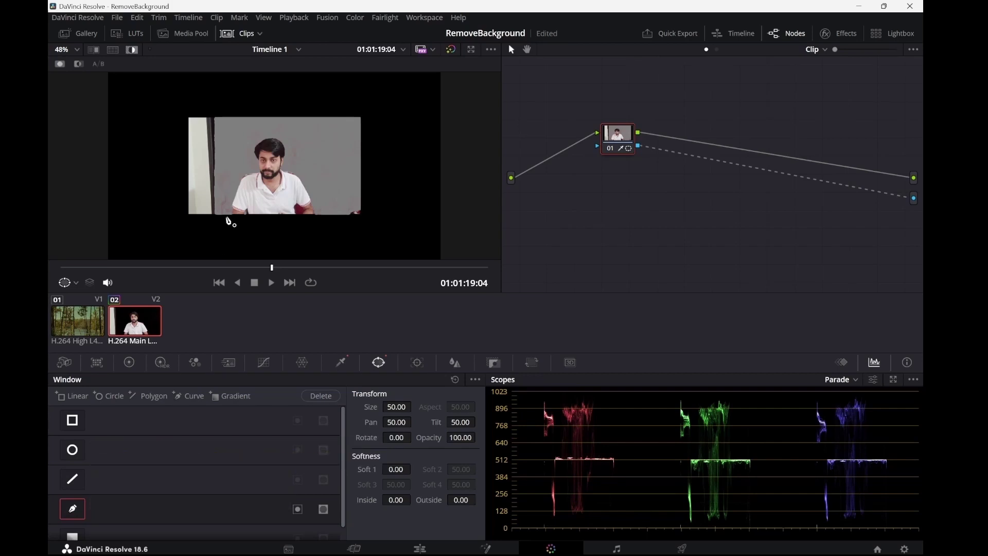
{"action": "left_click", "coordinate": [225, 215]}
{"action": "left_click", "coordinate": [318, 216]}
{"action": "left_click", "coordinate": [315, 174]}
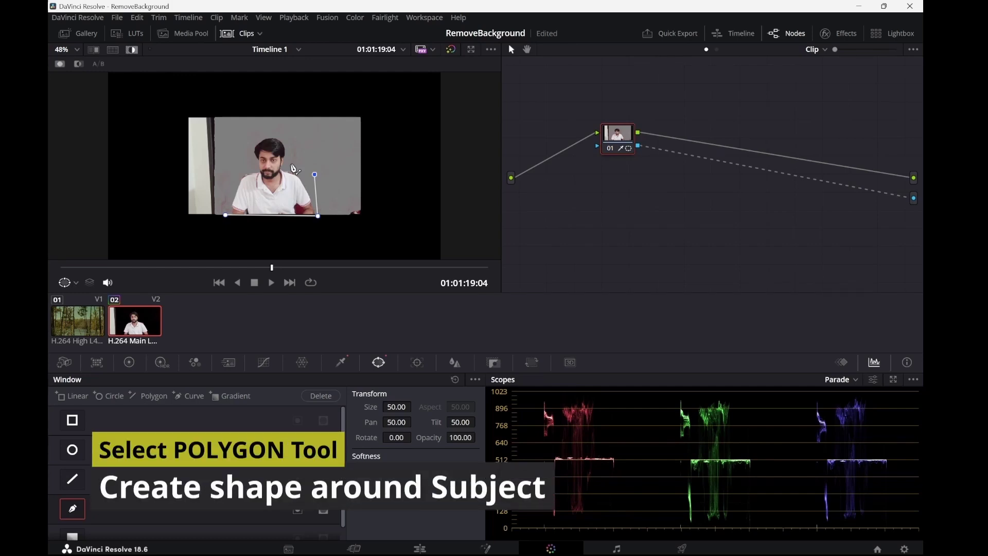
{"action": "left_click", "coordinate": [289, 166]}
{"action": "left_click", "coordinate": [291, 138]}
{"action": "left_click", "coordinate": [275, 134]}
{"action": "left_click", "coordinate": [234, 146]}
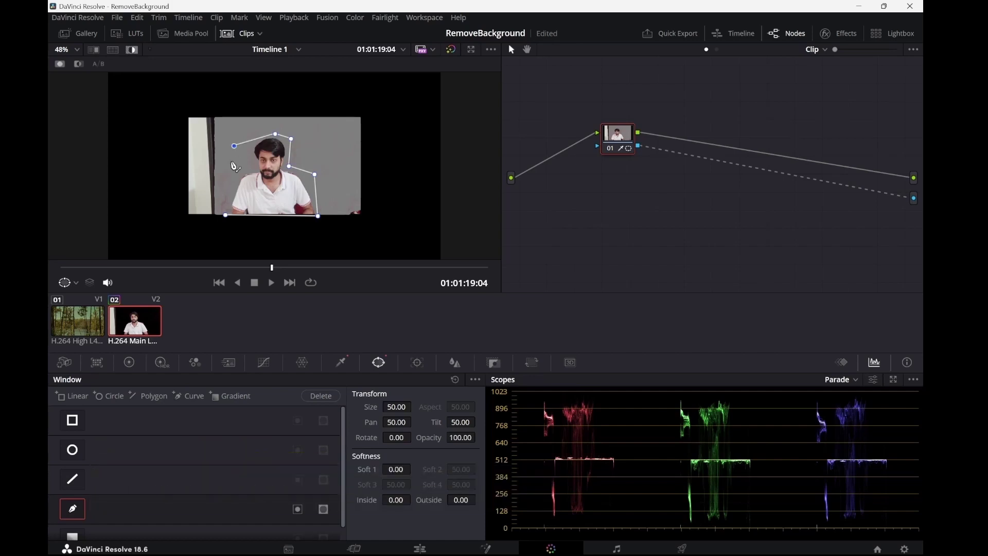
{"action": "left_click", "coordinate": [225, 215]}
{"action": "key", "text": "shift+h"}
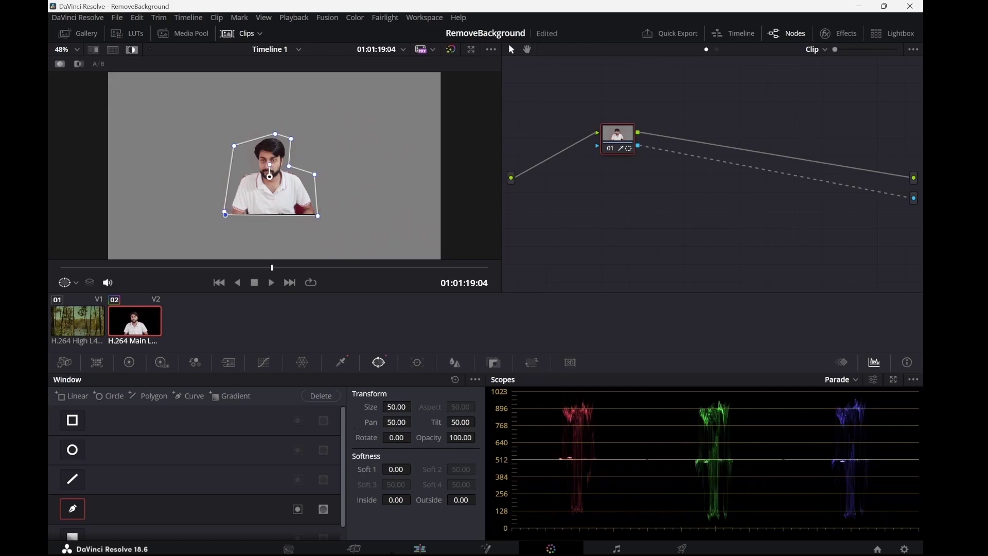
Move the masked speaker overlay to the lower right of the frame on the Edit page
{"action": "left_click", "coordinate": [415, 552]}
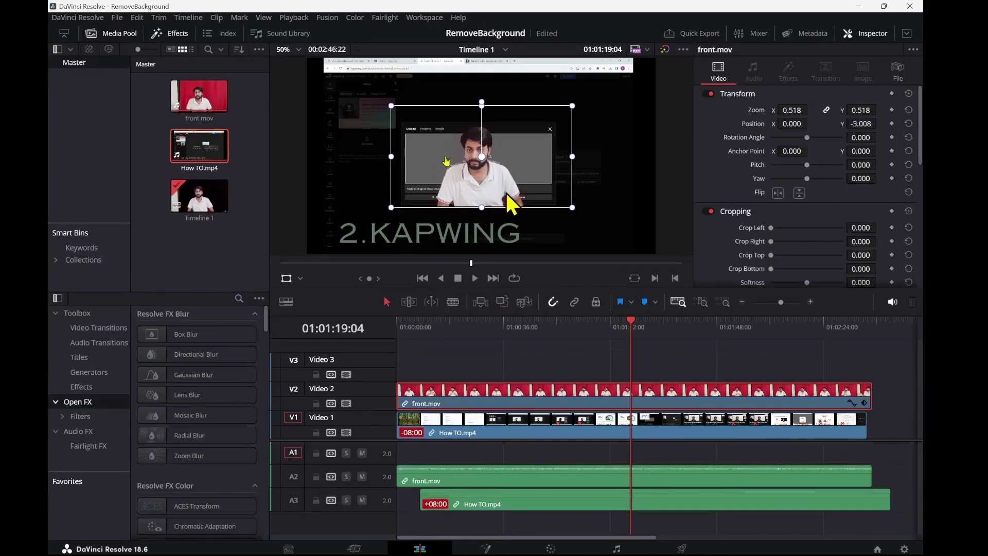
{"action": "left_click_drag", "start_coordinate": [507, 194], "coordinate": [597, 224]}
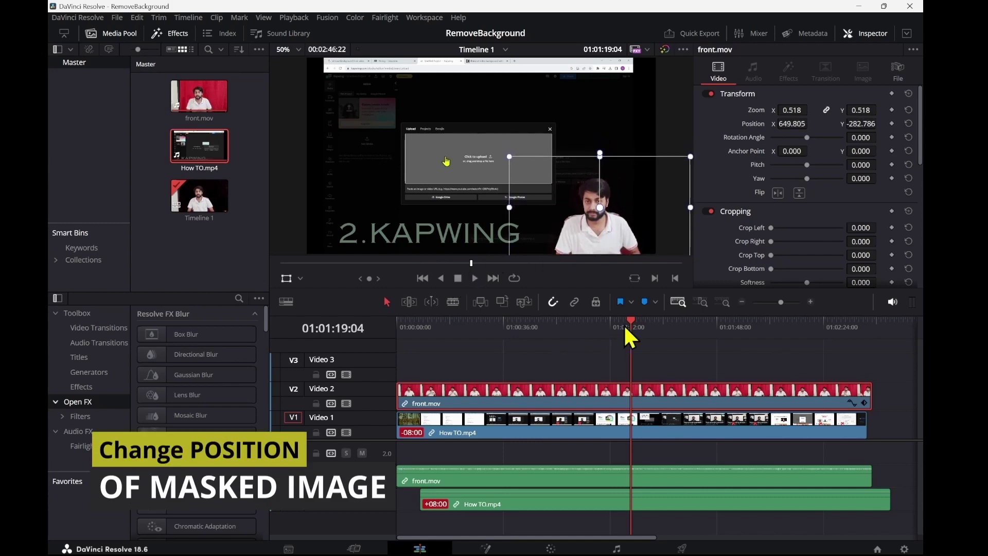
{"action": "left_click_drag", "start_coordinate": [633, 329], "coordinate": [504, 328]}
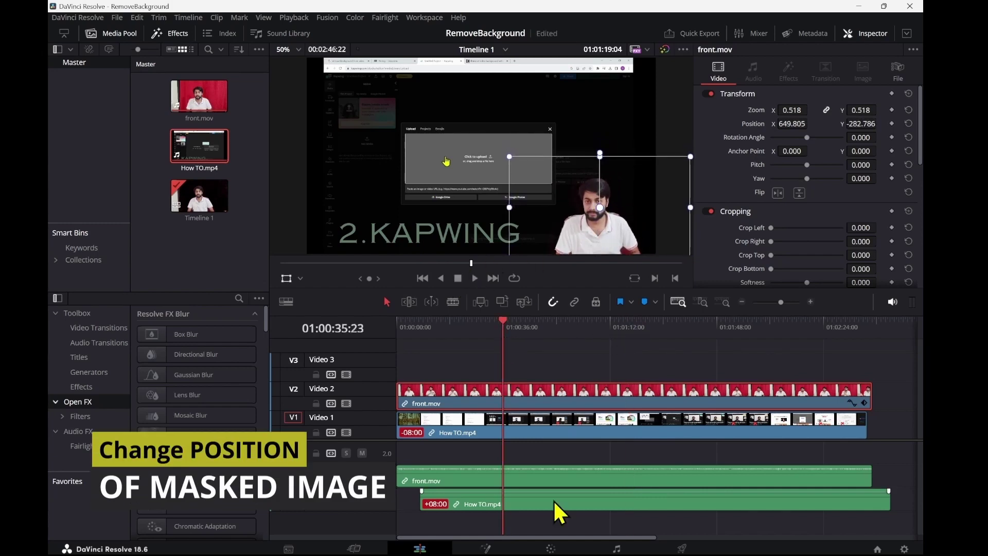
Mute the How TO.mp4 audio on A3, hide the on-screen controls, and play from the start
{"action": "left_click", "coordinate": [362, 501]}
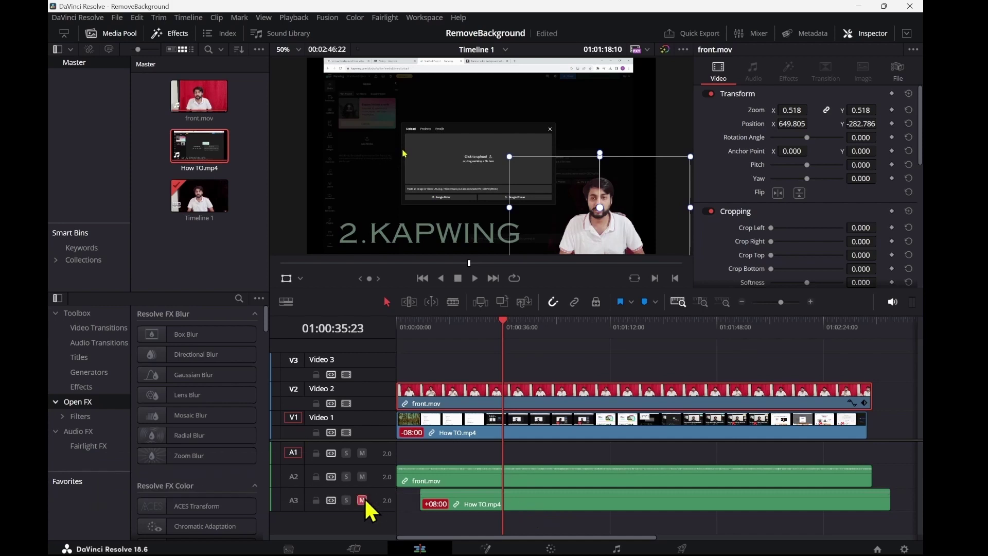
{"action": "left_click", "coordinate": [286, 278]}
{"action": "mouse_move", "coordinate": [501, 324]}
{"action": "left_mouse_down"}
{"action": "mouse_move", "coordinate": [413, 346]}
{"action": "mouse_move", "coordinate": [397, 327]}
{"action": "left_mouse_up"}
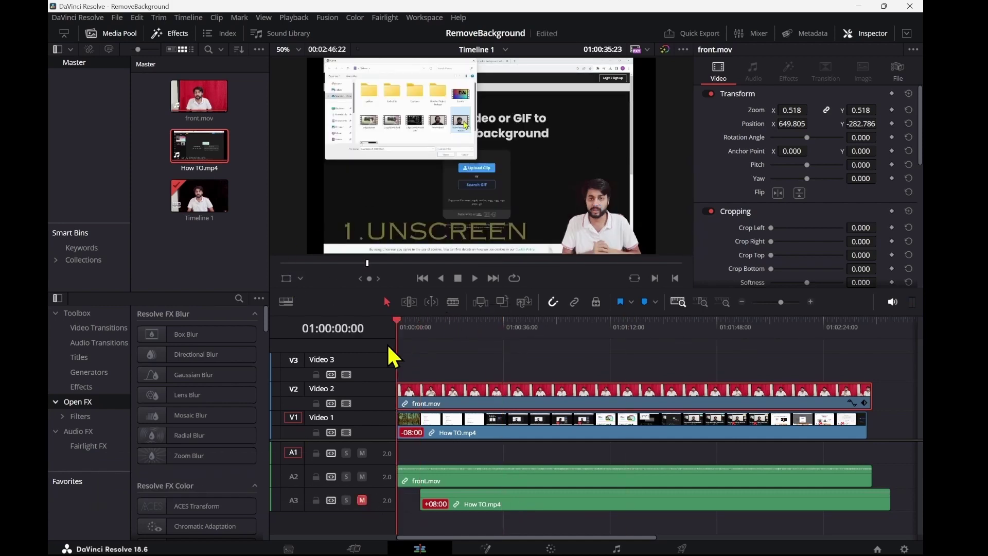
{"action": "left_click", "coordinate": [475, 278]}
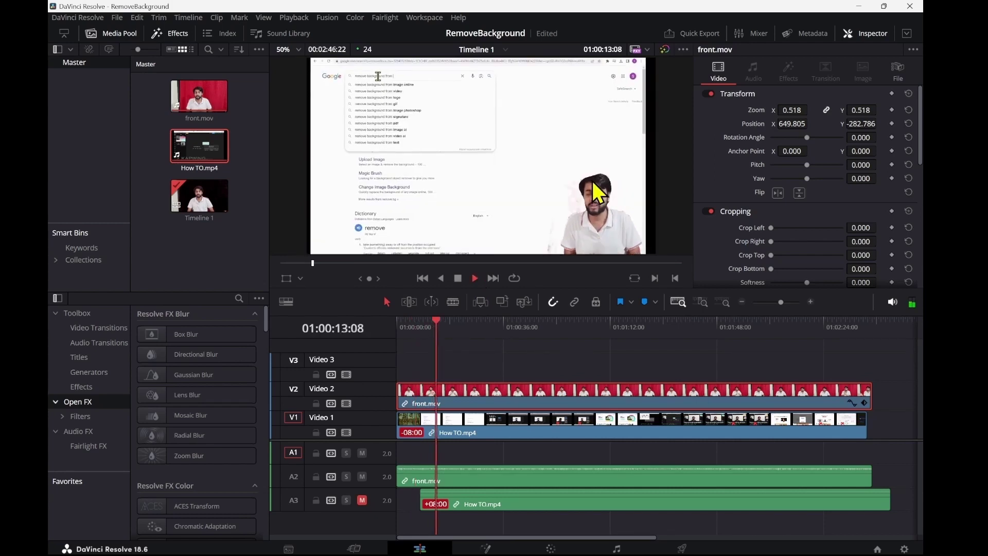
{"action": "left_click", "coordinate": [457, 277]}
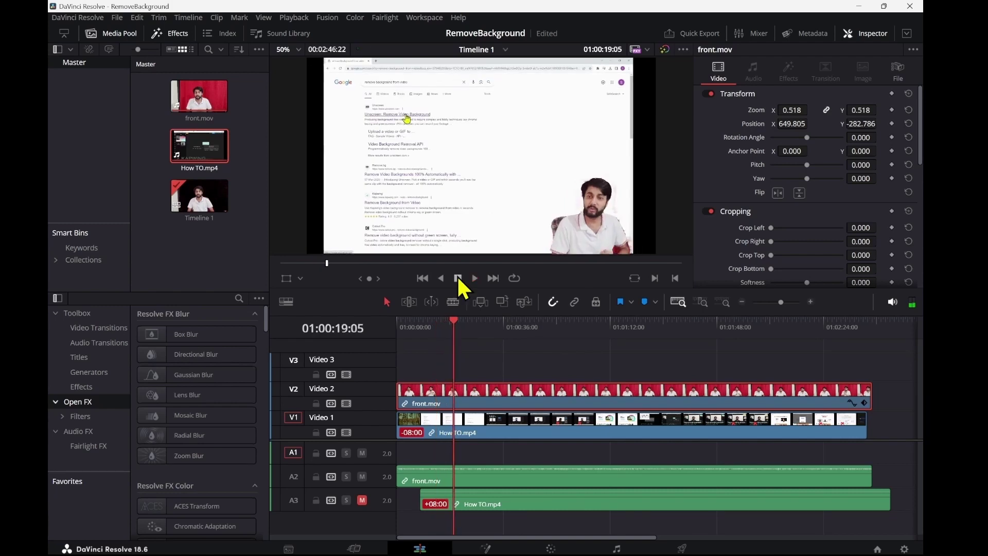
Pull a polygon vertex up toward the speaker's head and add two points along the mask's top edge
{"action": "left_click", "coordinate": [560, 549]}
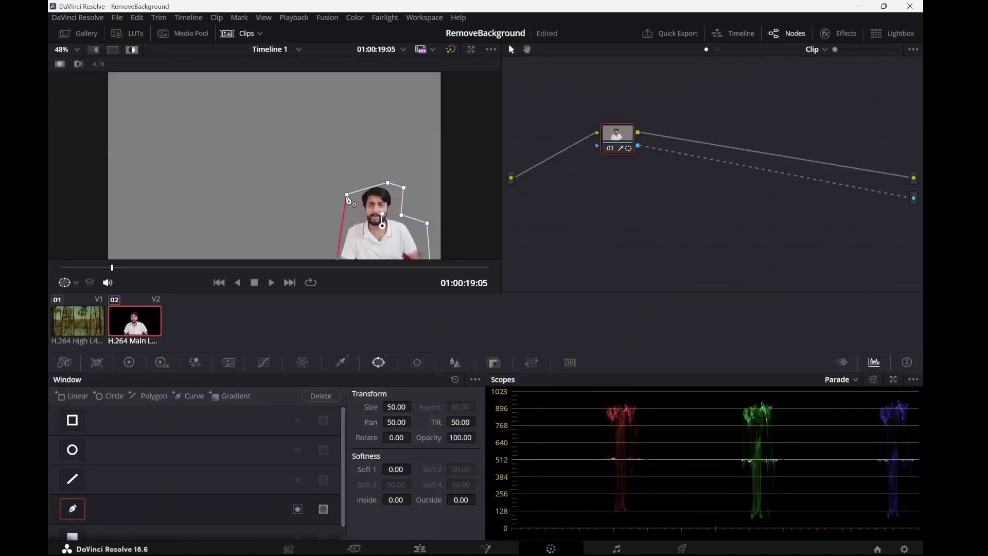
{"action": "left_click_drag", "start_coordinate": [347, 196], "coordinate": [350, 181]}
{"action": "left_click", "coordinate": [350, 182]}
{"action": "left_click_drag", "start_coordinate": [350, 179], "coordinate": [349, 182]}
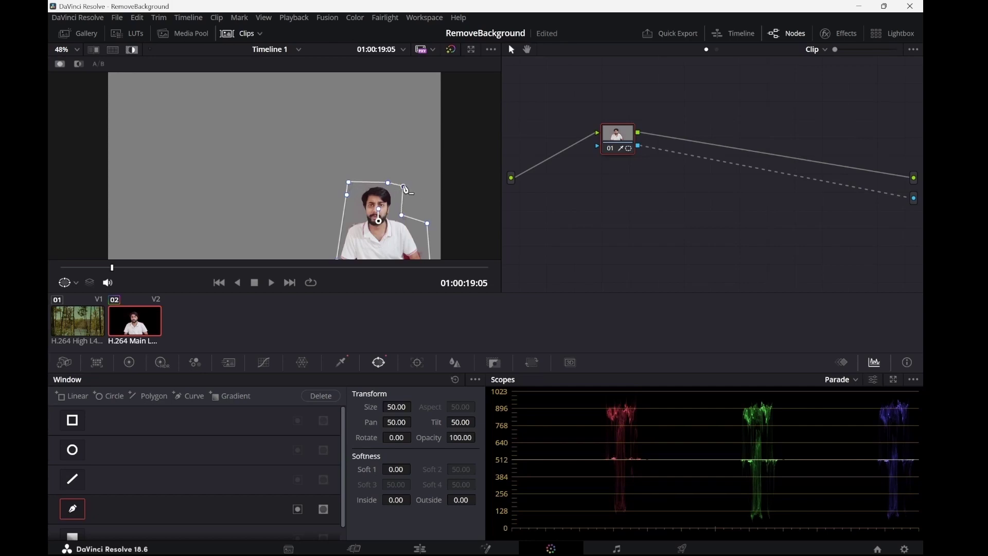
{"action": "left_click", "coordinate": [404, 184]}
{"action": "left_click", "coordinate": [423, 549]}
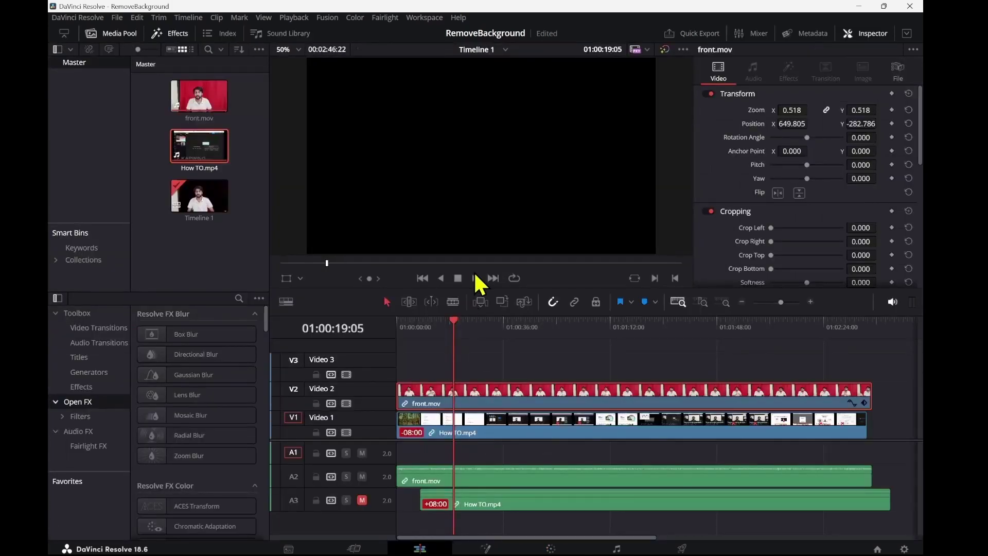
{"action": "left_click", "coordinate": [441, 279]}
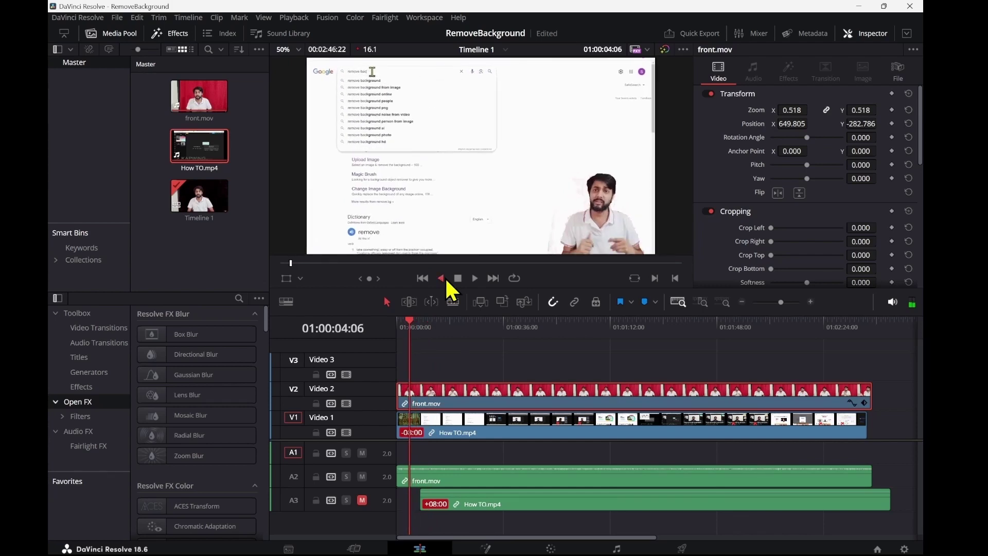
{"action": "left_click", "coordinate": [474, 276]}
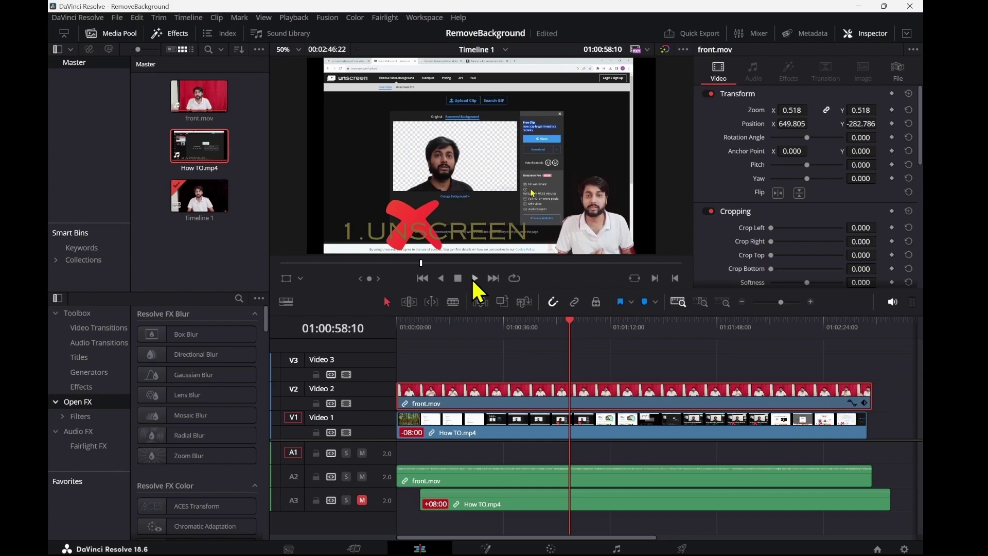
{"action": "left_click", "coordinate": [475, 278]}
{"action": "left_click", "coordinate": [485, 262]}
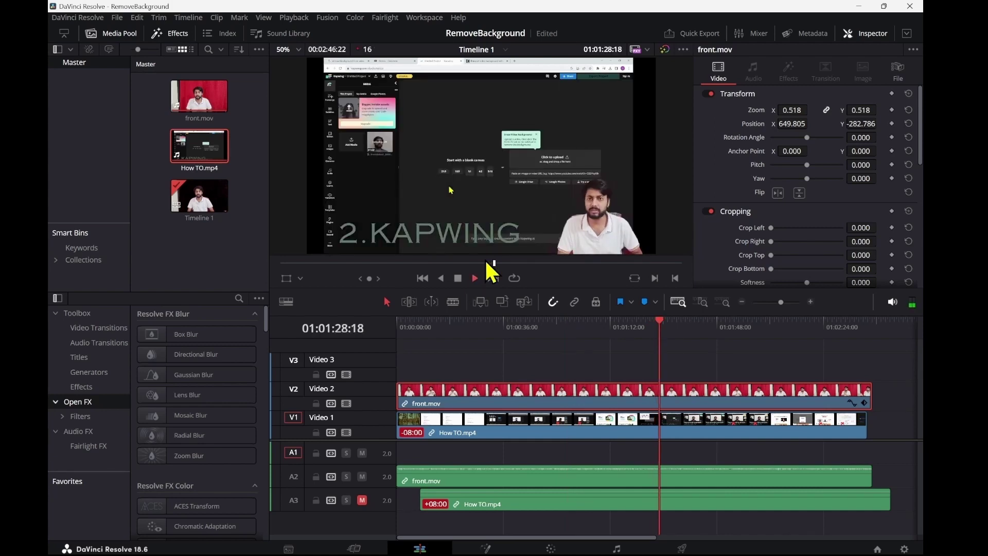
{"action": "left_click", "coordinate": [623, 263]}
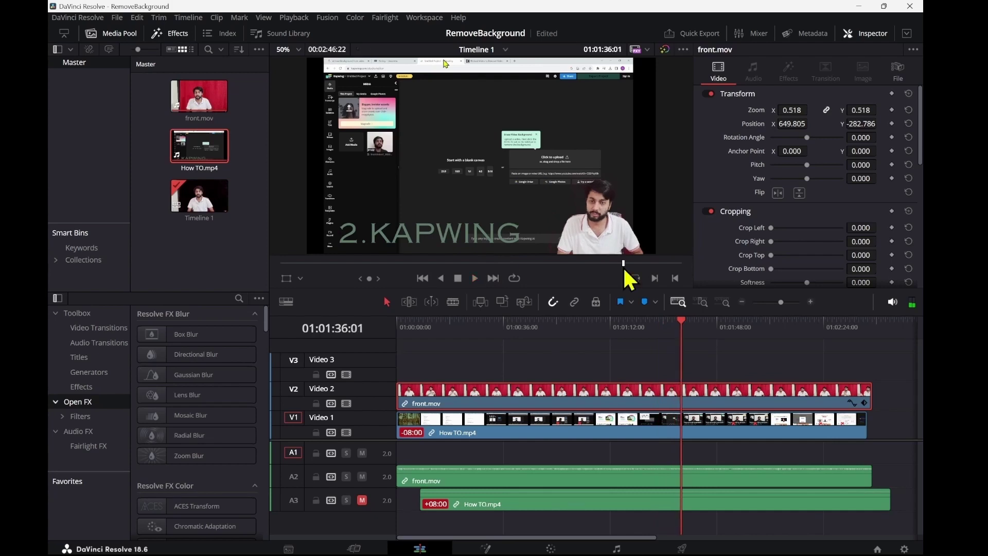
{"action": "key", "text": "Down"}
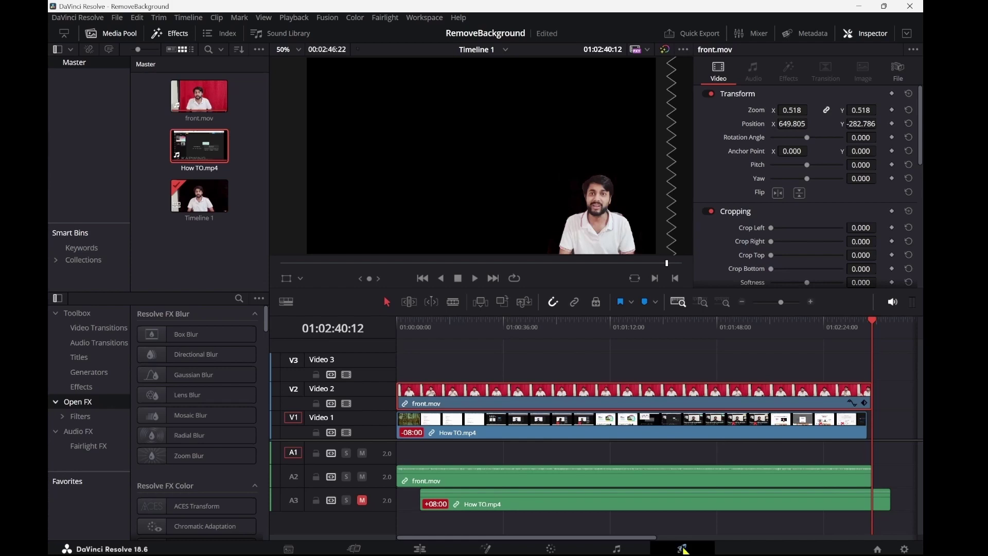
On the Deliver page, set the output file name to backgroundremove
{"action": "left_click", "coordinate": [683, 548]}
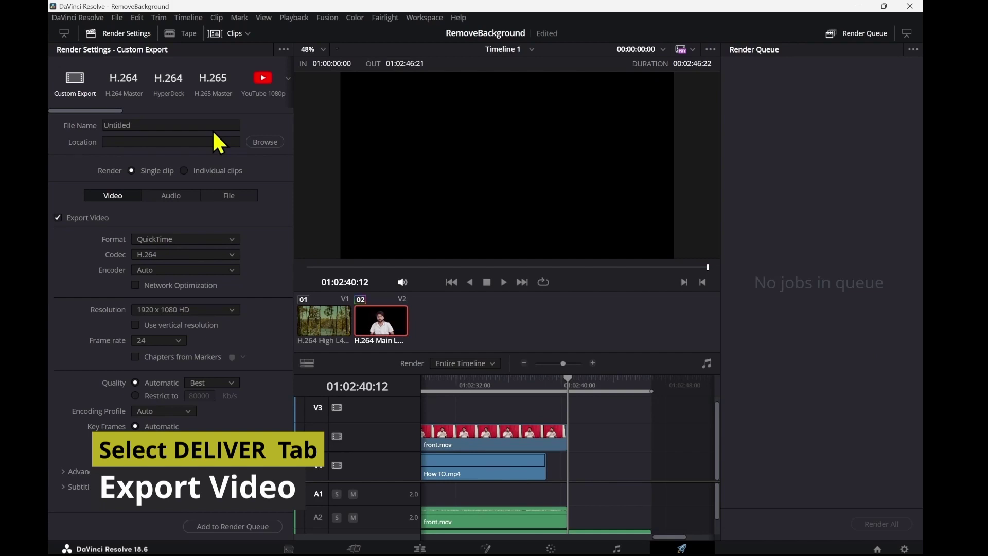
{"action": "left_click", "coordinate": [210, 125]}
{"action": "type", "text": "backgroundremove"}
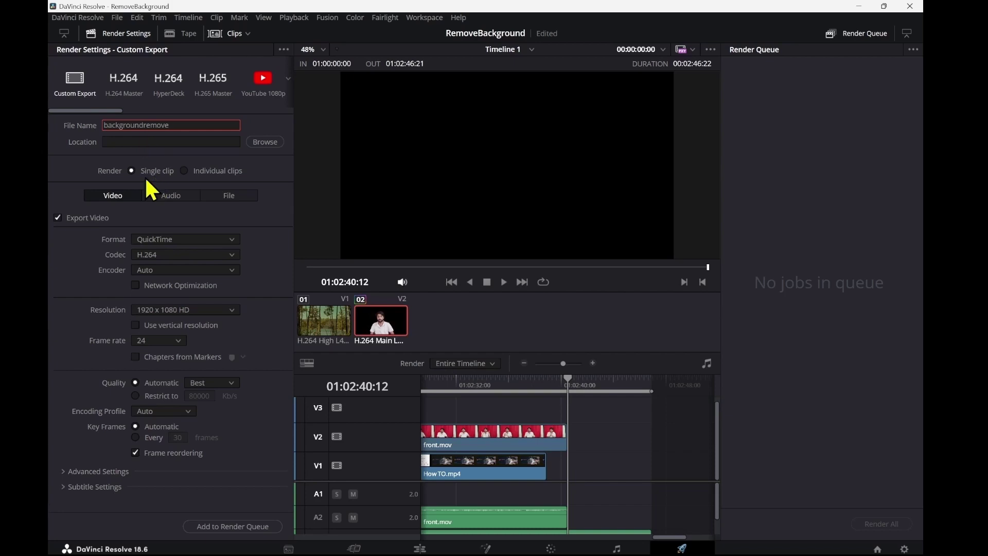
{"action": "left_click", "coordinate": [196, 472]}
Add the timeline to the render queue, confirm the destination folder, and render all
{"action": "left_click", "coordinate": [222, 525]}
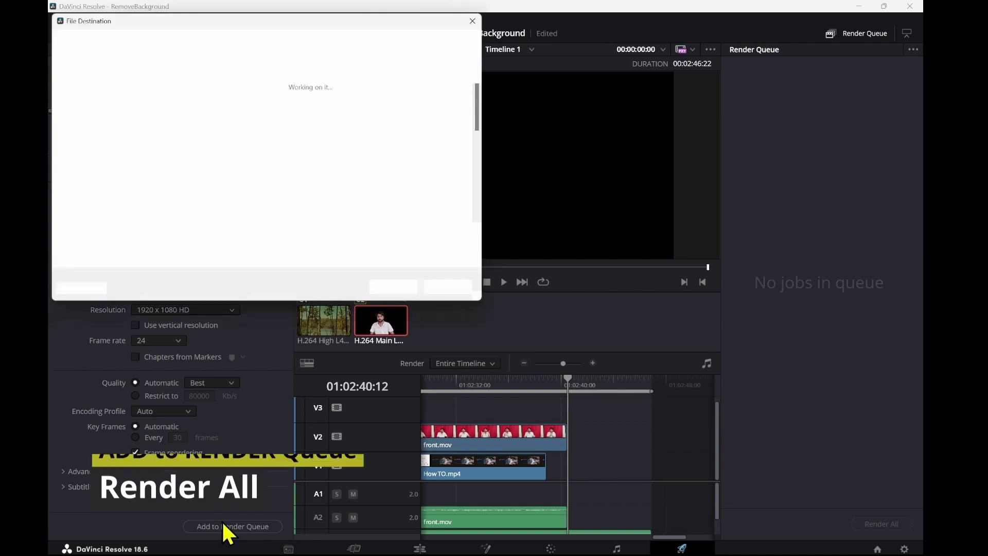
{"action": "left_click", "coordinate": [386, 289]}
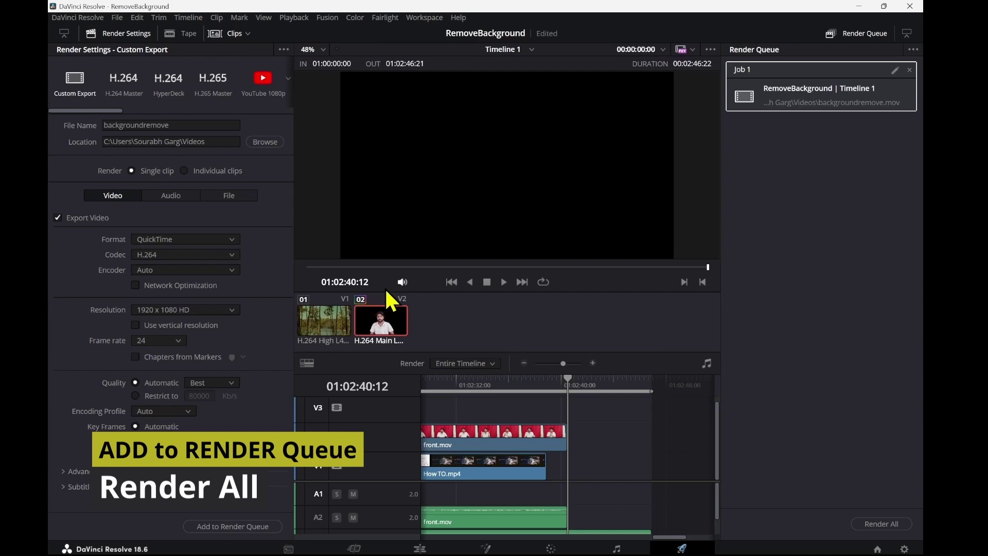
{"action": "left_click", "coordinate": [880, 525]}
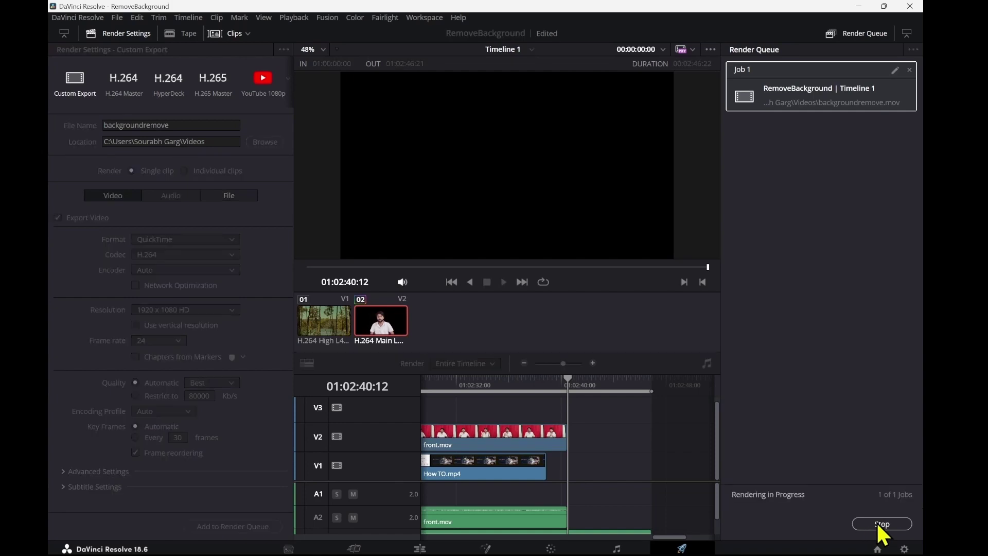